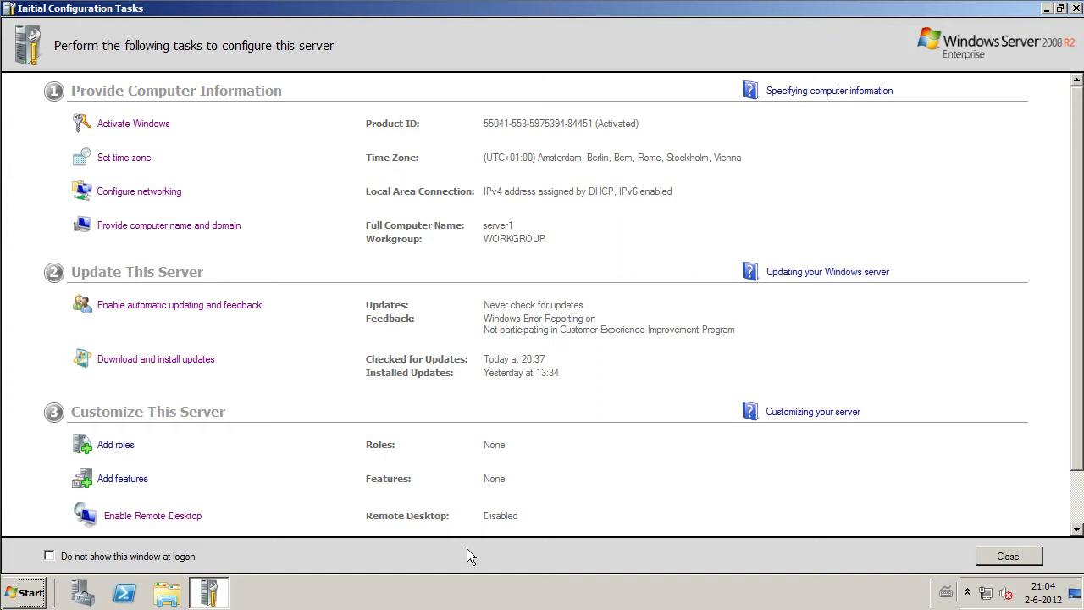
- Close the Initial Configuration Tasks and Server Manager windows, and reopen the configuration tasks by running oobe.exe
{"action": "left_click", "coordinate": [1001, 552]}
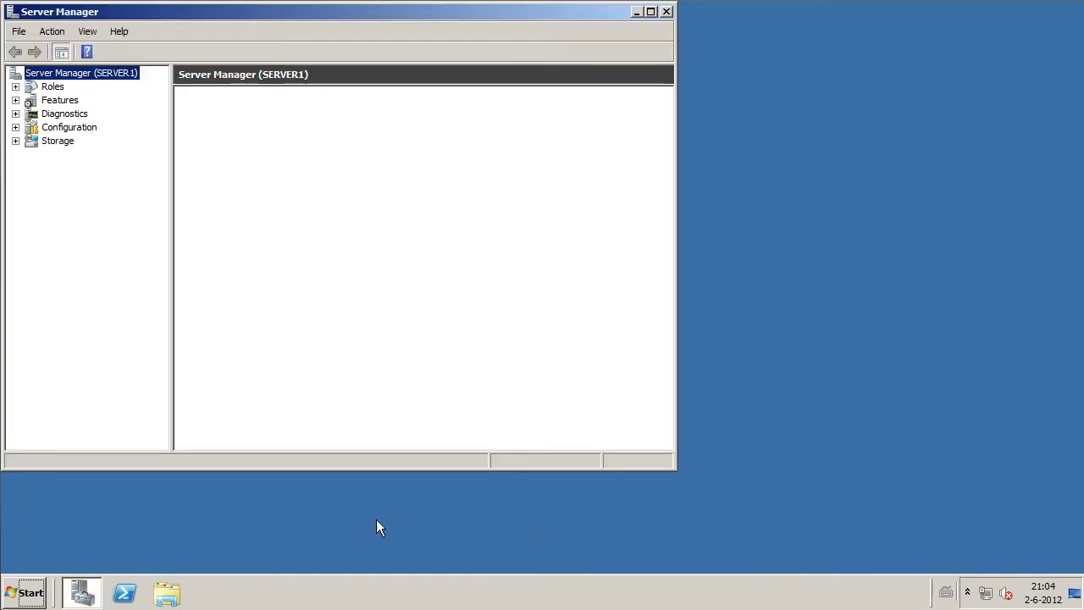
{"action": "left_click", "coordinate": [666, 12]}
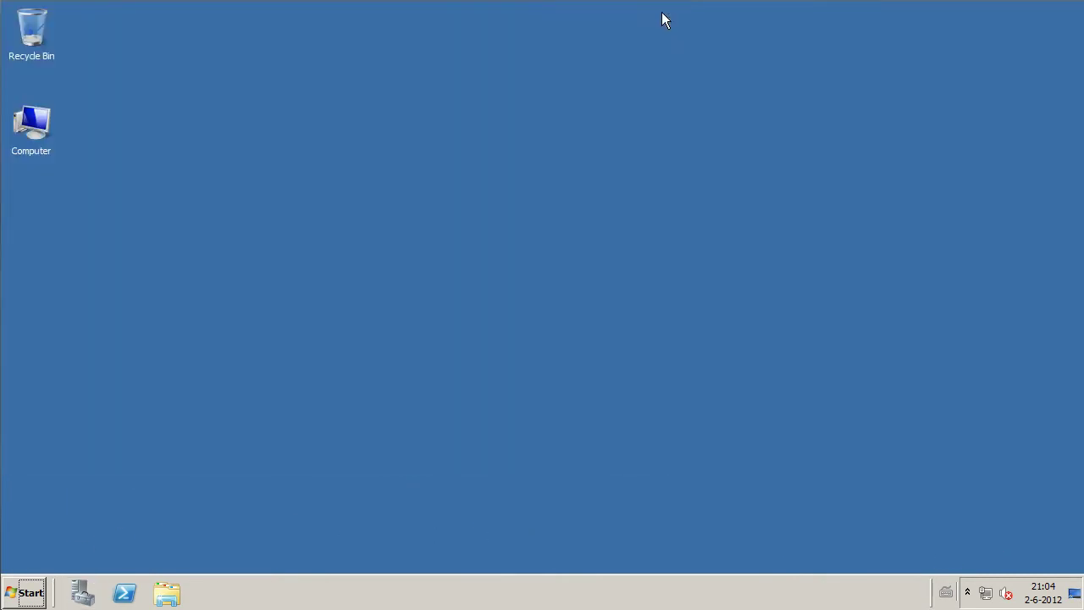
{"action": "left_click", "coordinate": [16, 600]}
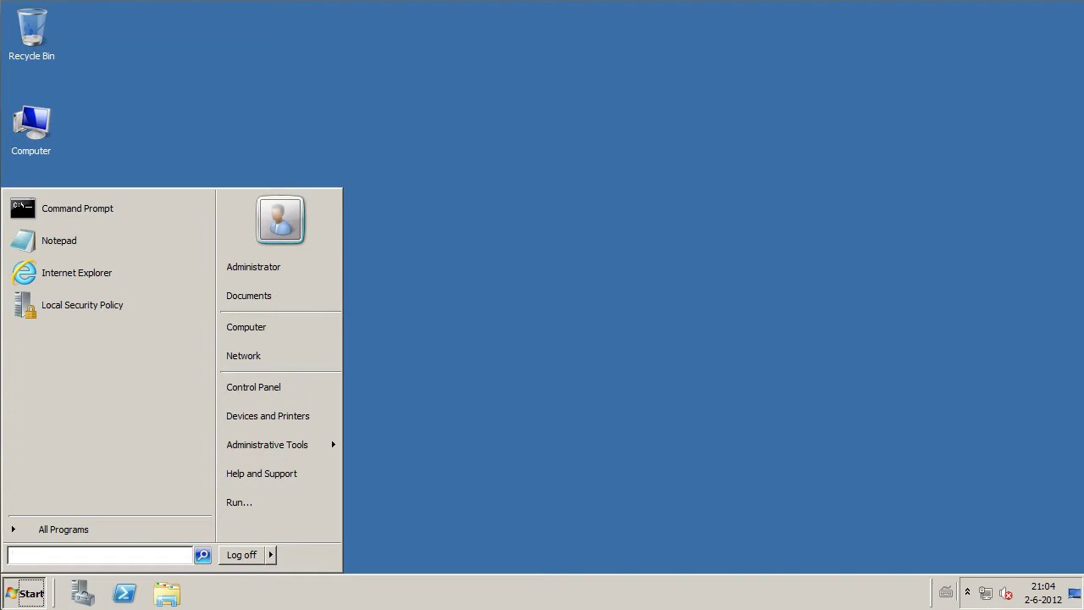
{"action": "type", "text": "oobe."}
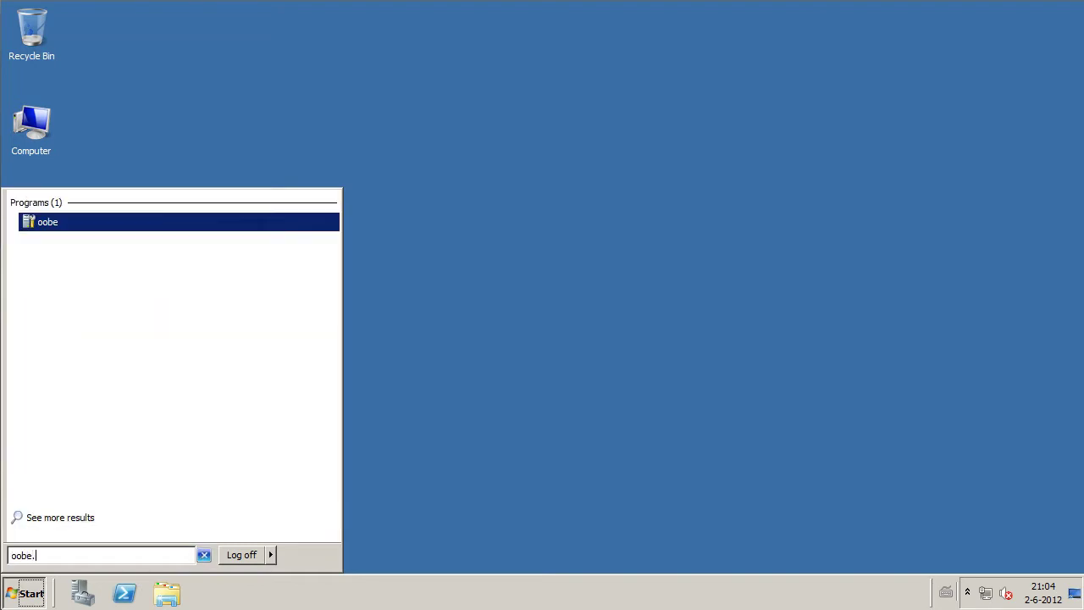
{"action": "type", "text": "exe"}
{"action": "key", "text": "Return"}
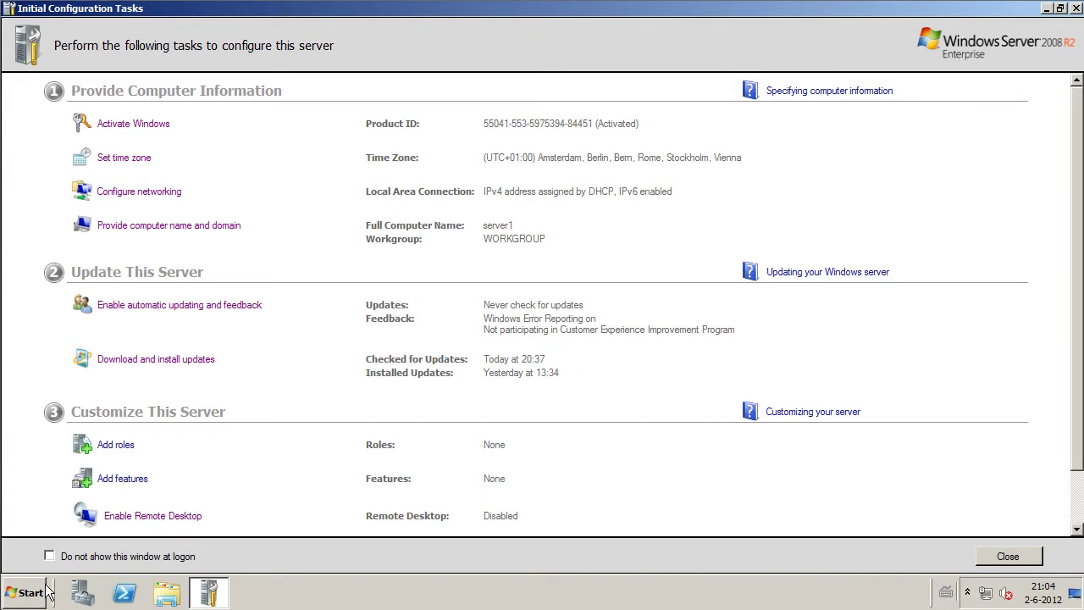
- View the Windows activation product key dialog and cancel it without entering a key
{"action": "left_click", "coordinate": [133, 129]}
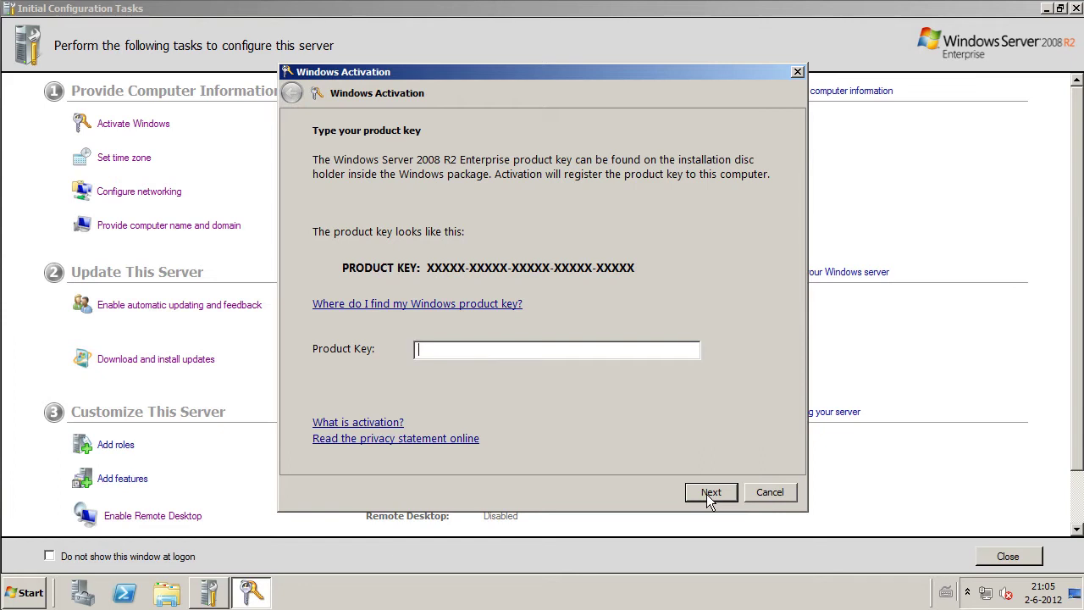
{"action": "left_click", "coordinate": [767, 492]}
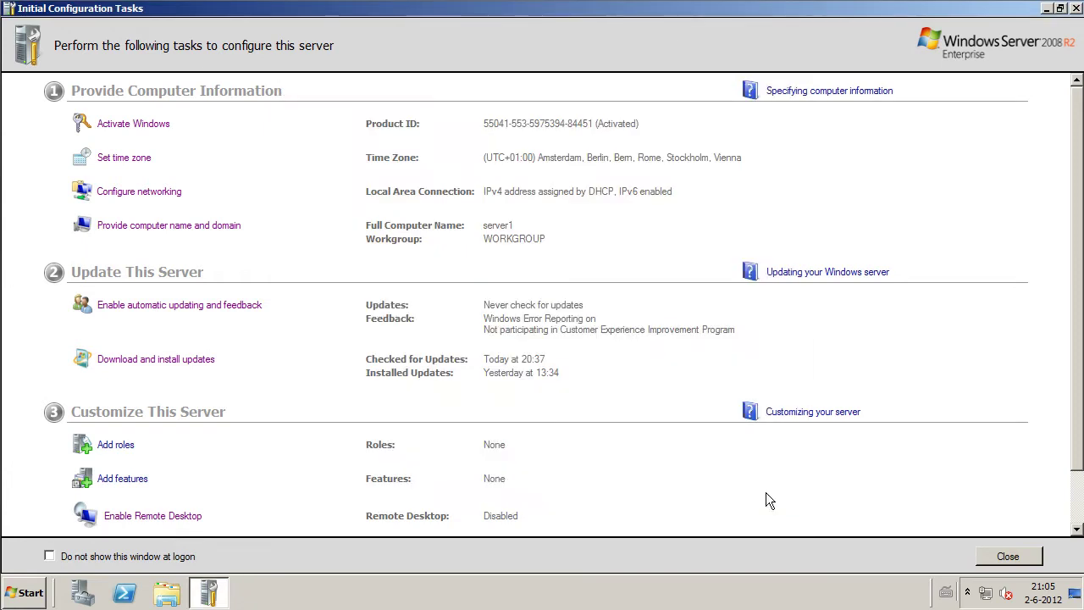
- Review the server's date, time and time zone settings, including the time zone selection, and close them without changes
{"action": "left_click", "coordinate": [139, 168]}
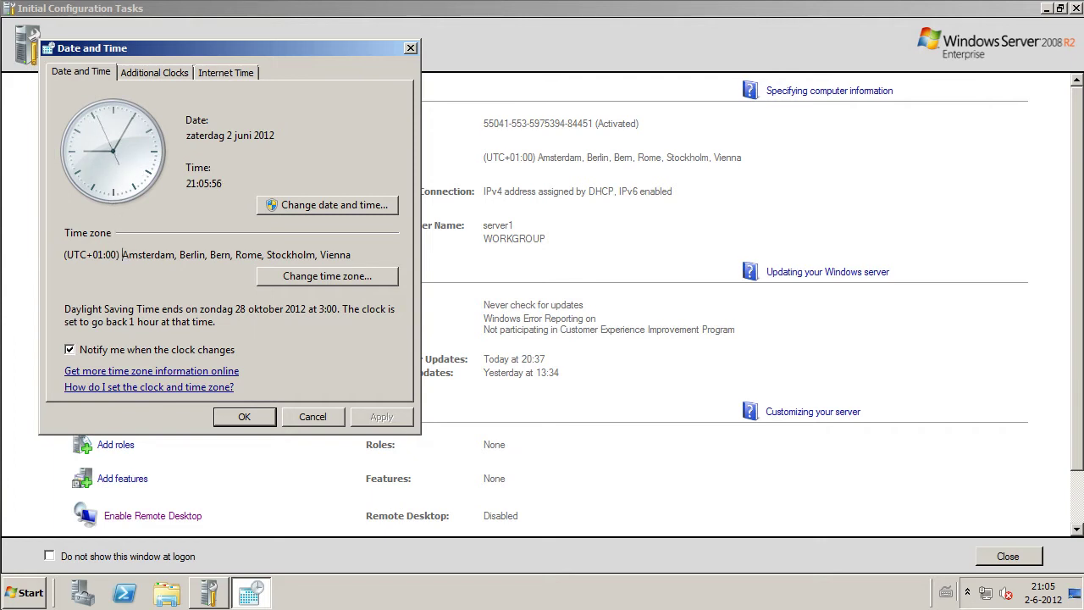
{"action": "left_click_drag", "start_coordinate": [122, 254], "coordinate": [175, 254]}
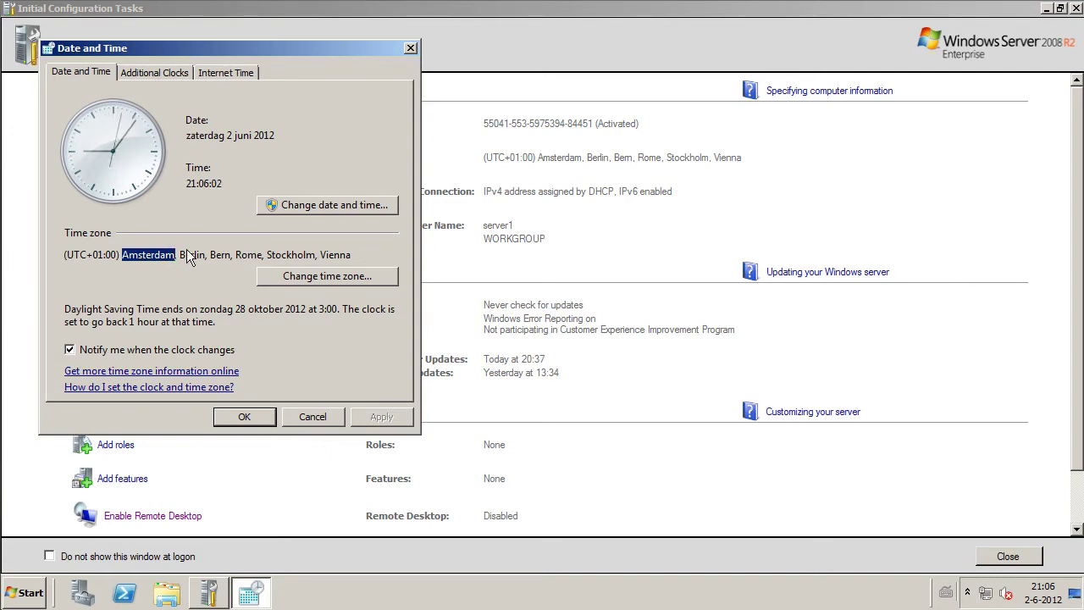
{"action": "left_click", "coordinate": [290, 277]}
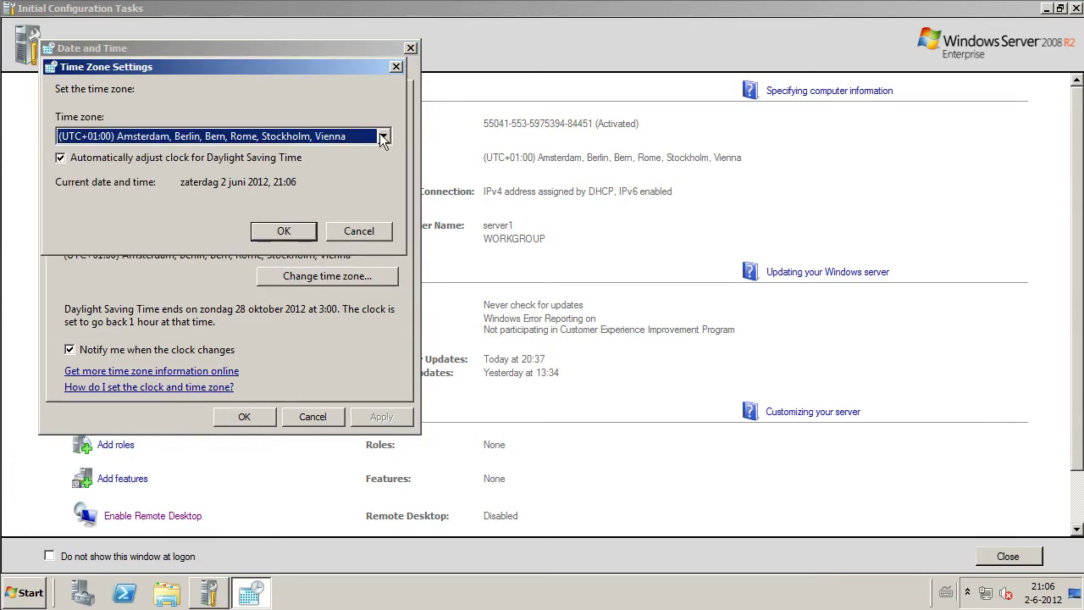
{"action": "left_click", "coordinate": [382, 138]}
{"action": "left_click", "coordinate": [382, 138]}
{"action": "left_click", "coordinate": [358, 235]}
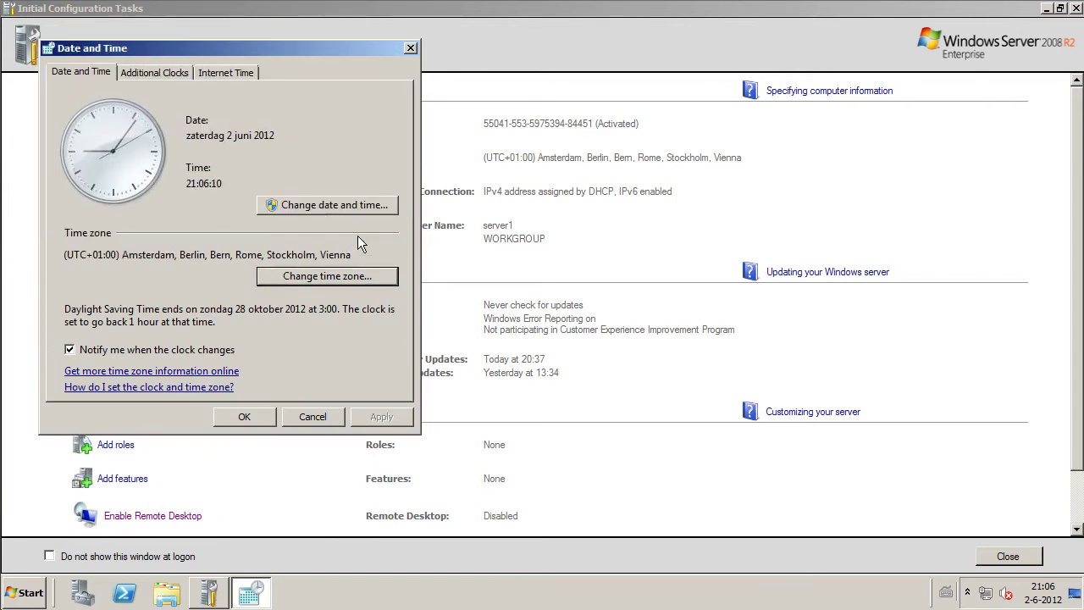
{"action": "left_click", "coordinate": [264, 417]}
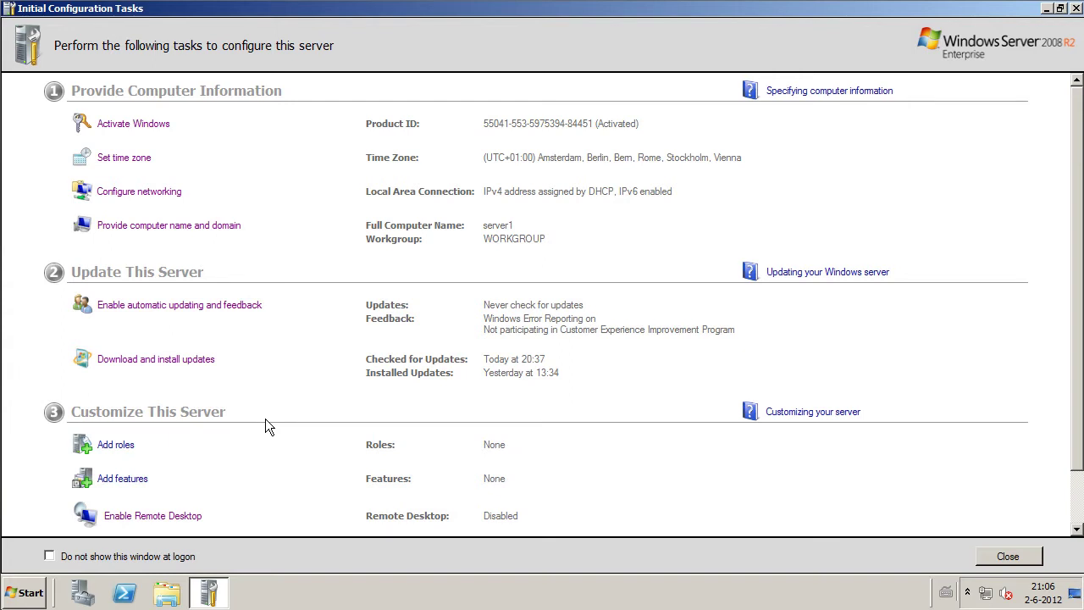
- Search Control Panel for "regio", examine the Region and Language formats and location, and close everything without changes
{"action": "left_click", "coordinate": [25, 593]}
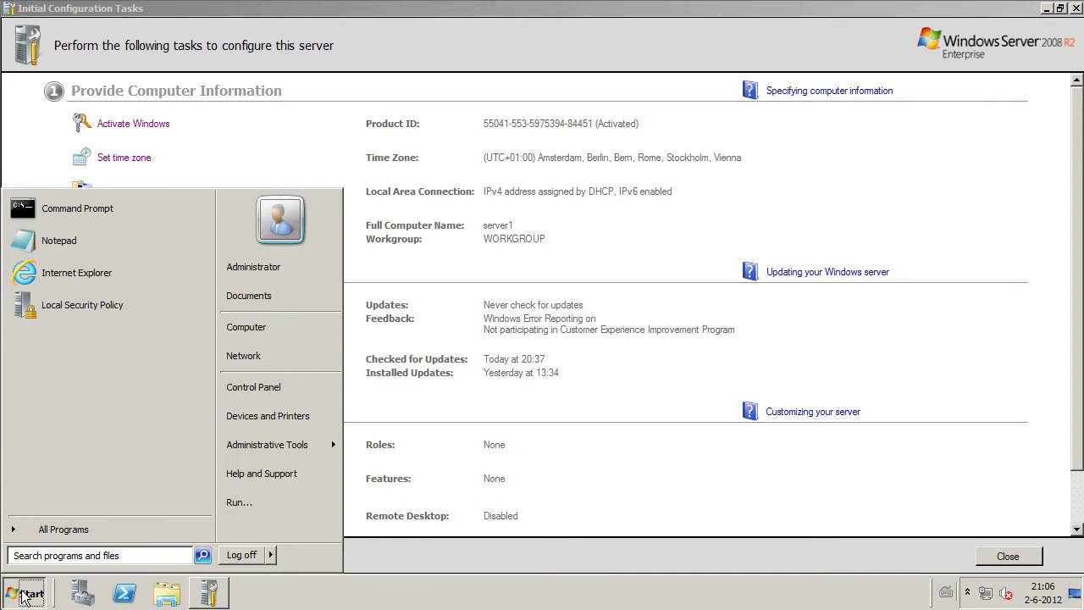
{"action": "left_click", "coordinate": [246, 396]}
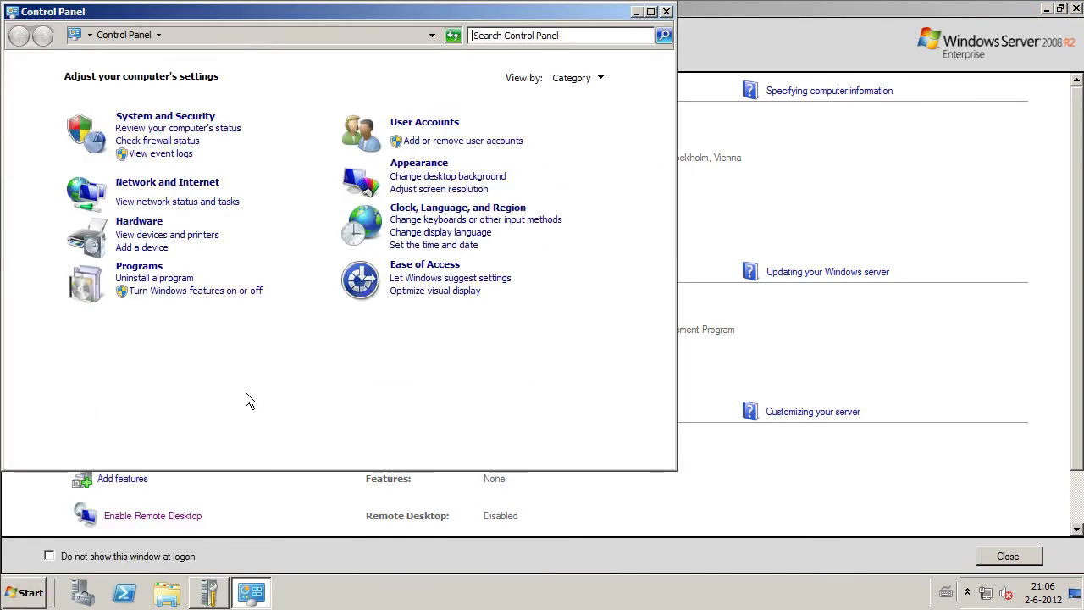
{"action": "left_click", "coordinate": [516, 36]}
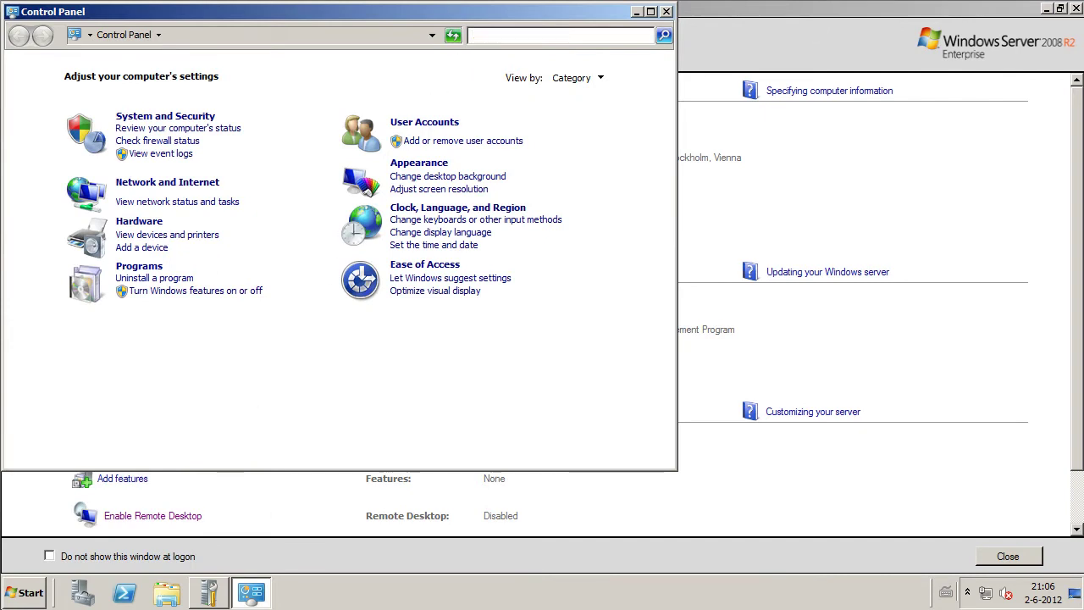
{"action": "type", "text": "regio"}
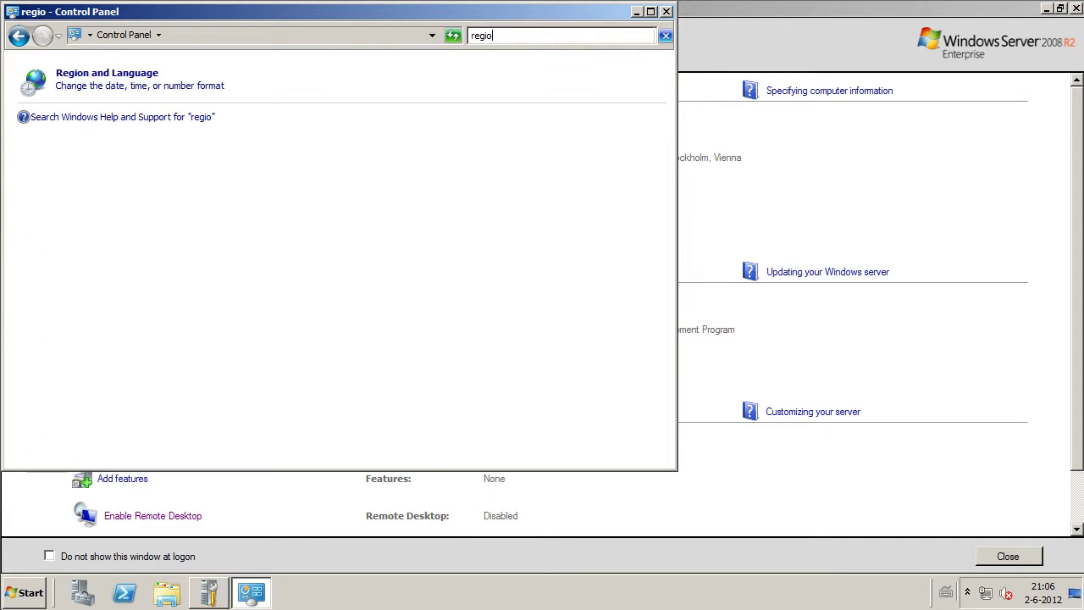
{"action": "left_click", "coordinate": [215, 88]}
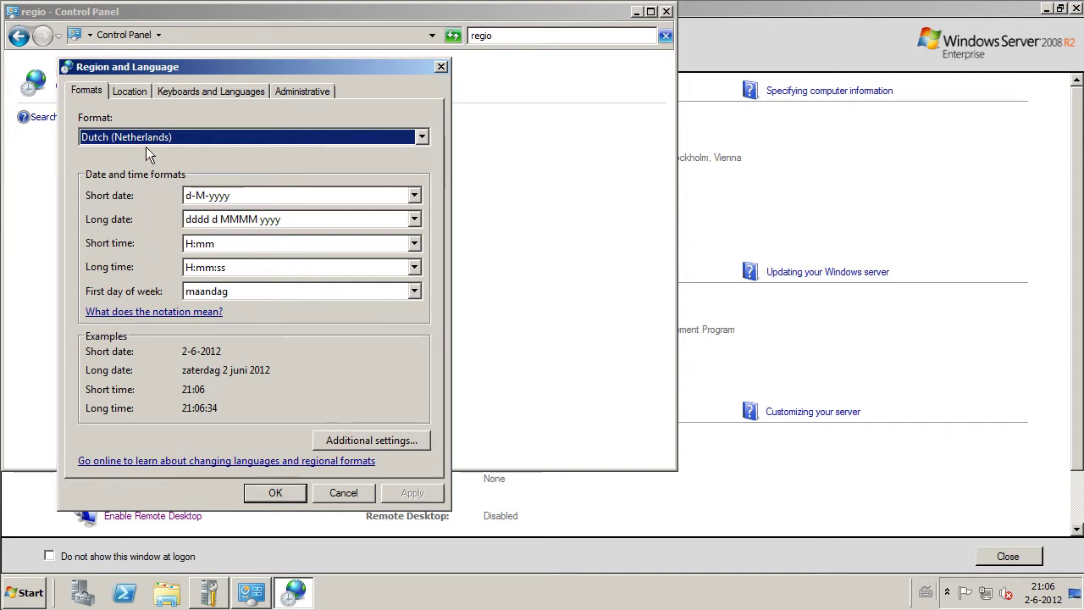
{"action": "left_click", "coordinate": [135, 93]}
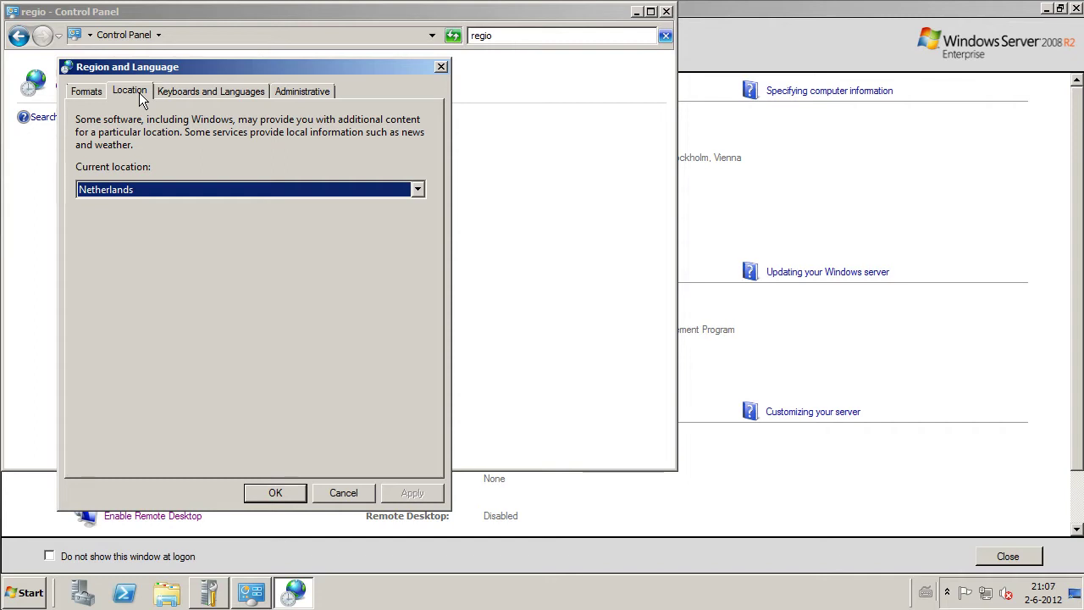
{"action": "left_click", "coordinate": [344, 491]}
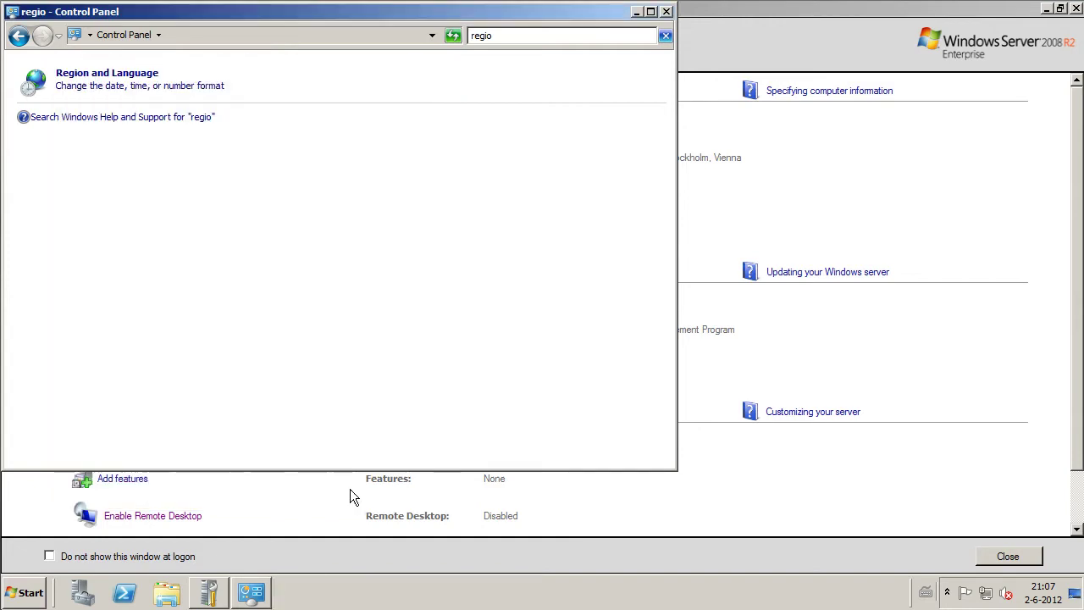
{"action": "left_click", "coordinate": [667, 11]}
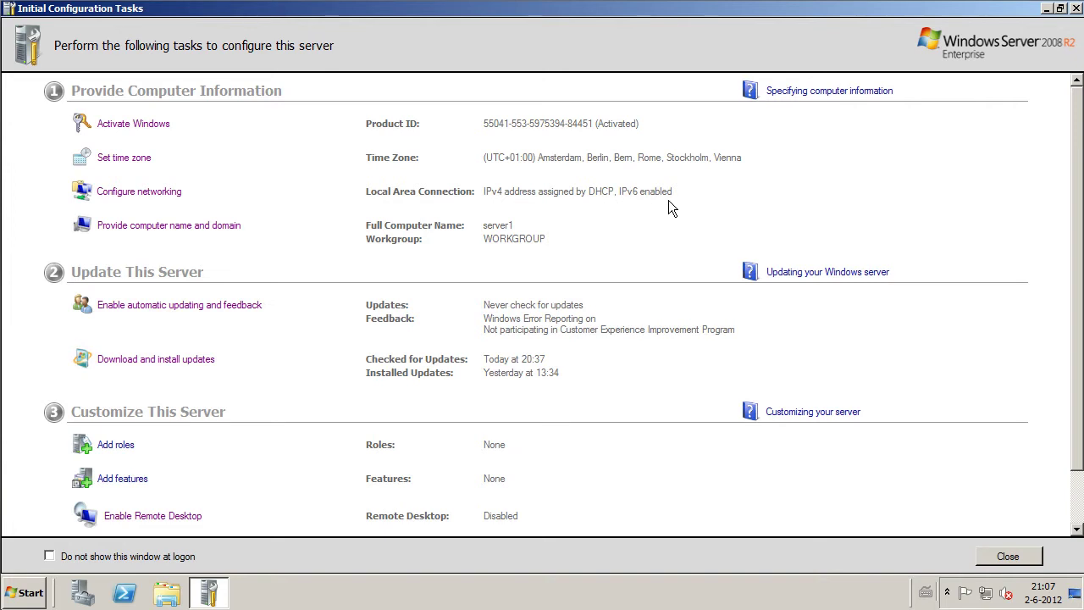
- Disable Internet Protocol Version 6 (TCP/IPv6) in the properties of the Local Area Connection
{"action": "left_click", "coordinate": [170, 192]}
{"action": "right_click", "coordinate": [128, 112]}
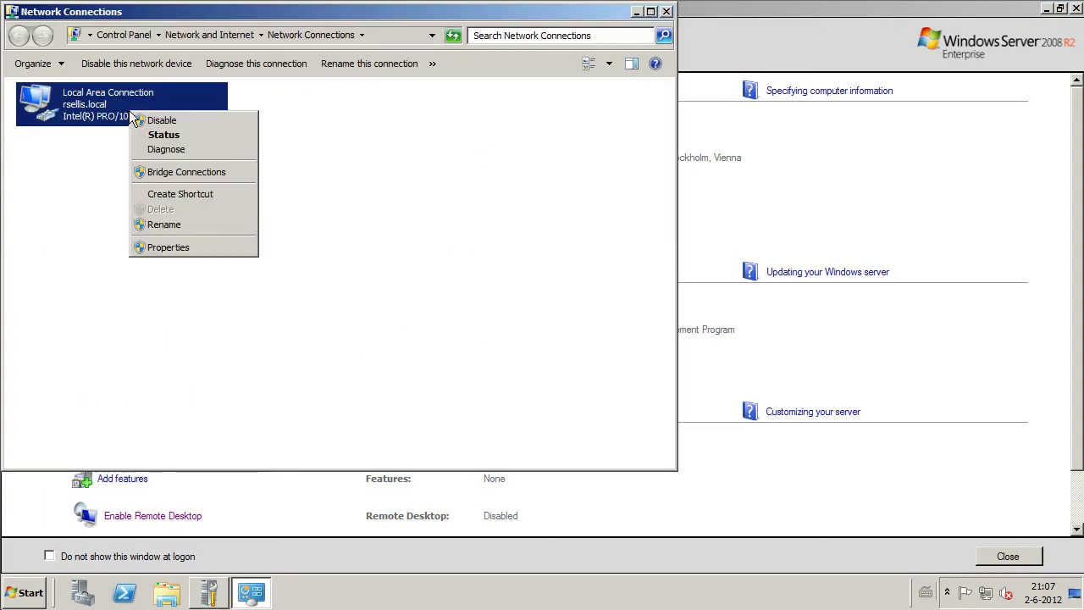
{"action": "left_click", "coordinate": [166, 247]}
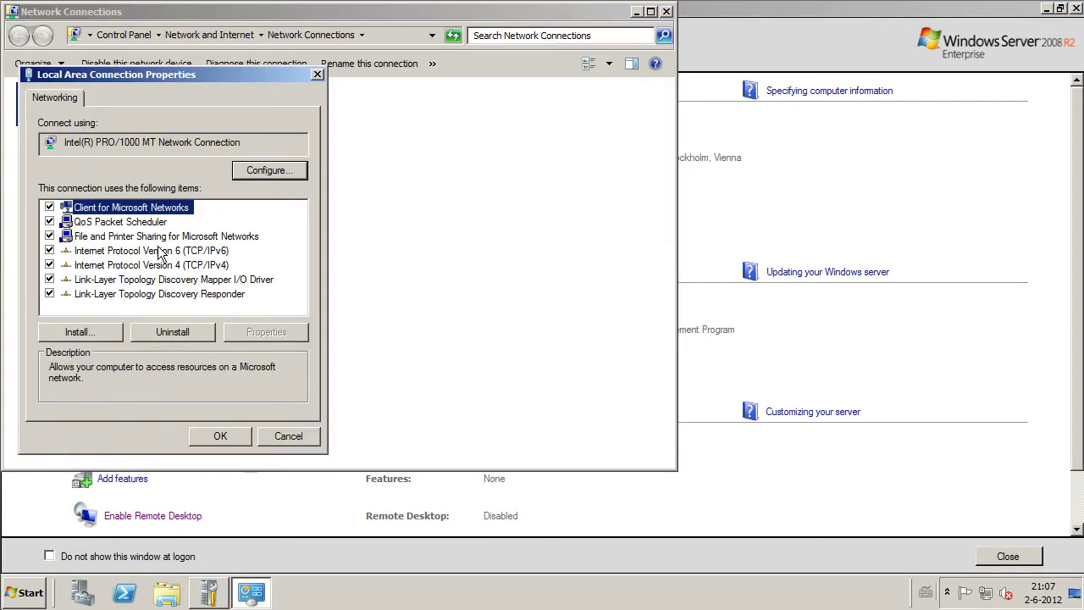
{"action": "left_click", "coordinate": [50, 251]}
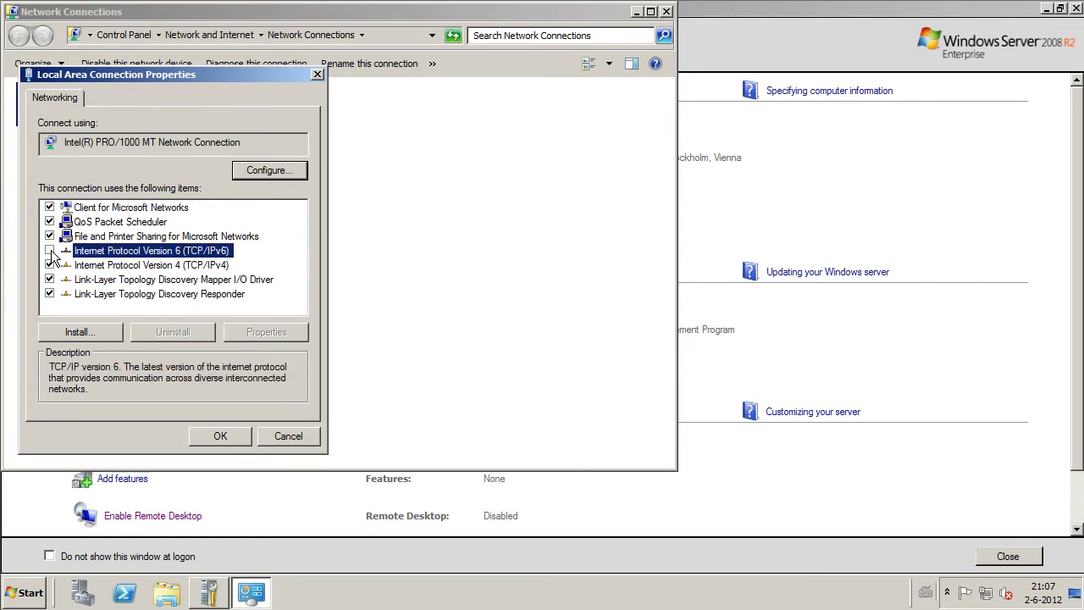
- Give the connection's TCP/IPv4 a static IP address of 192.168.1.50, subnet mask 255.255.255.0 and default gateway 192.168.1.1
{"action": "left_click", "coordinate": [81, 265]}
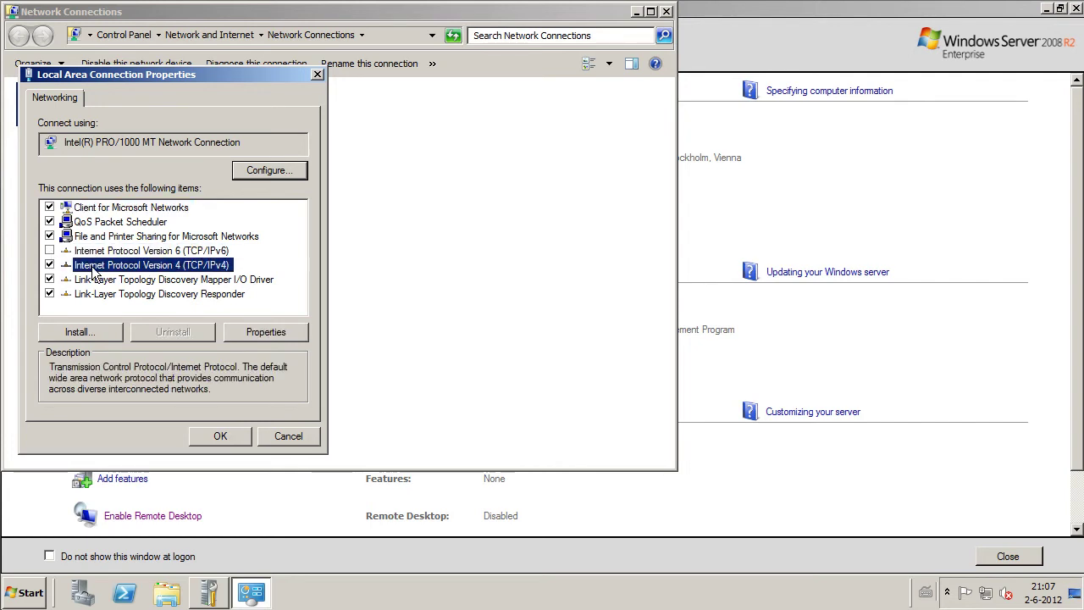
{"action": "left_click", "coordinate": [271, 335]}
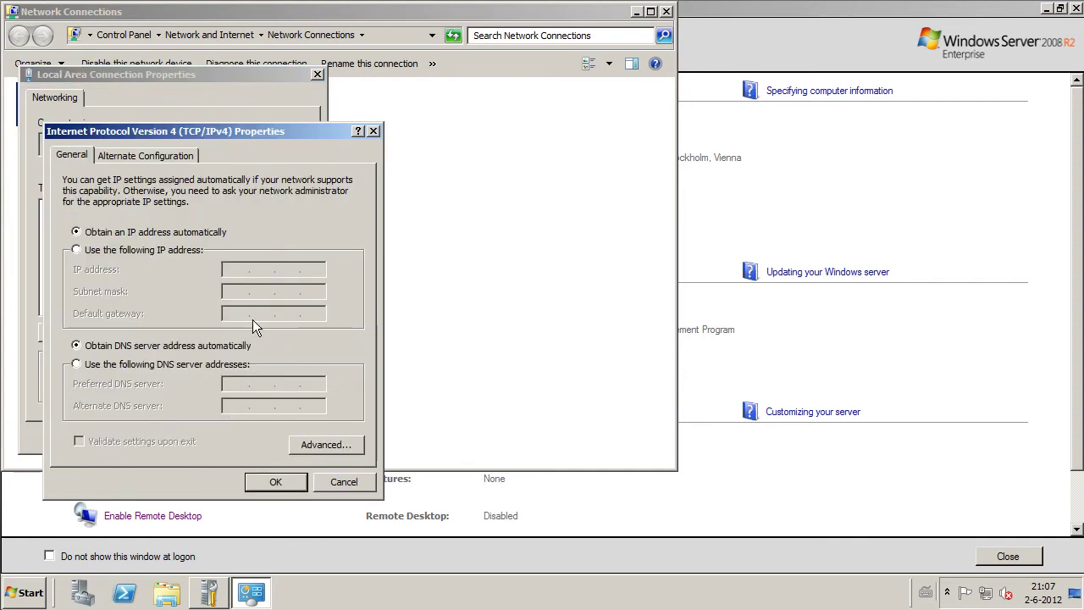
{"action": "left_click", "coordinate": [188, 250]}
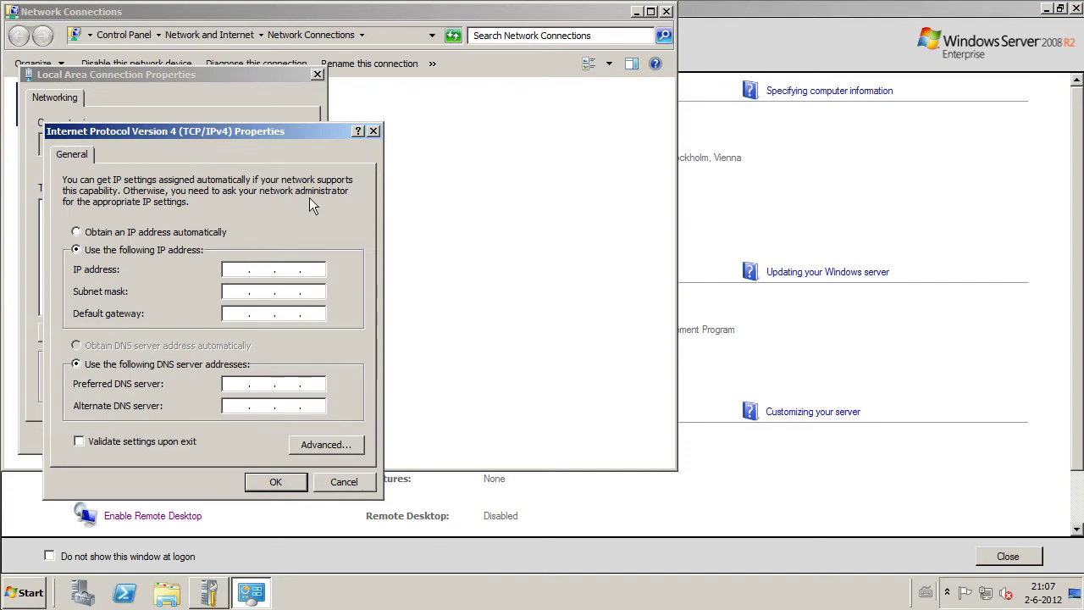
{"action": "key", "text": "Tab"}
{"action": "type", "text": "192.168.1.50"}
{"action": "key", "text": "Tab"}
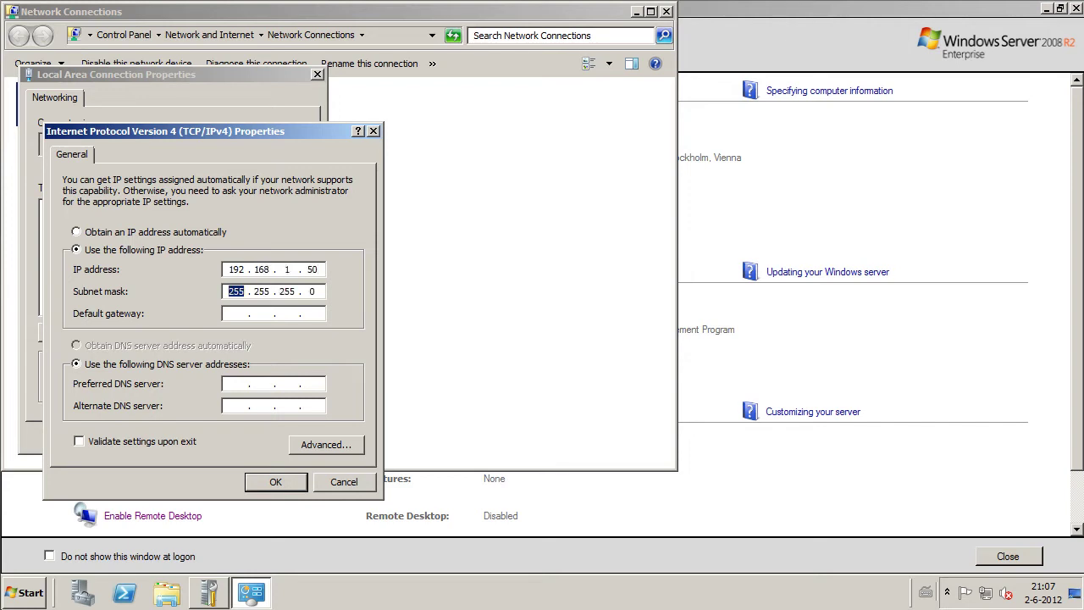
{"action": "key", "text": "Tab"}
{"action": "type", "text": "192 . 168 . 1 . 1"}
- Set the preferred DNS server to 192.168.1.20, apply the network settings and close Network Connections
{"action": "key", "text": "Tab"}
{"action": "key", "text": "Tab"}
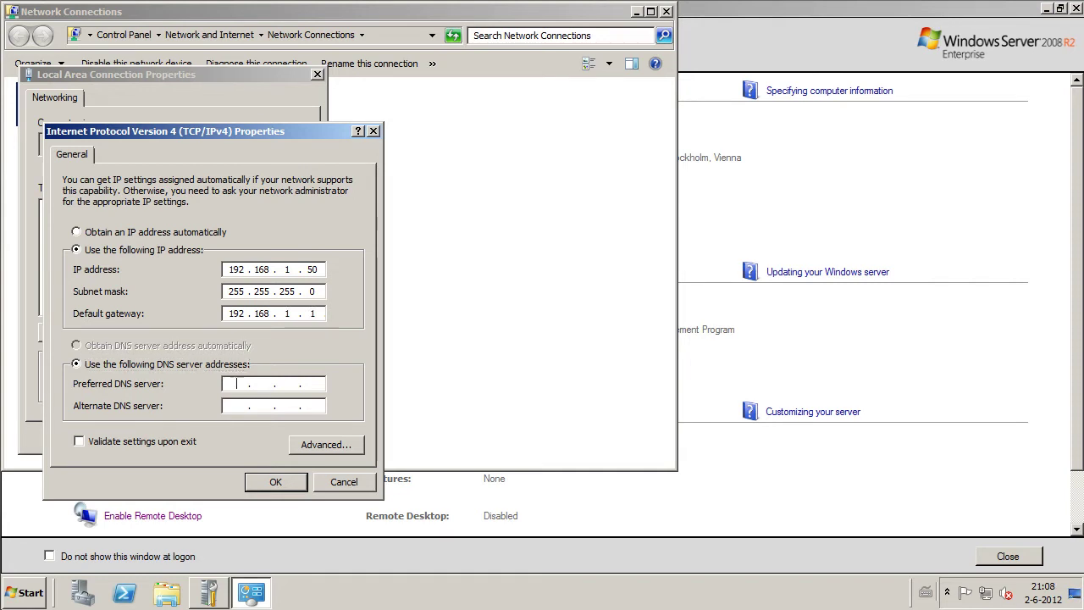
{"action": "type", "text": "192.168.1.20"}
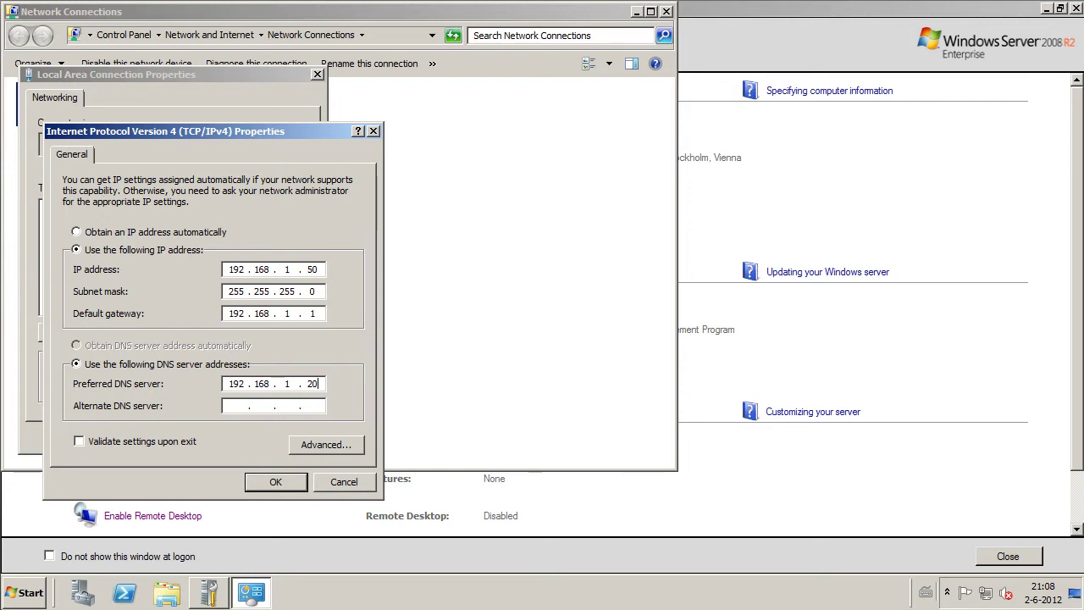
{"action": "left_click", "coordinate": [276, 482]}
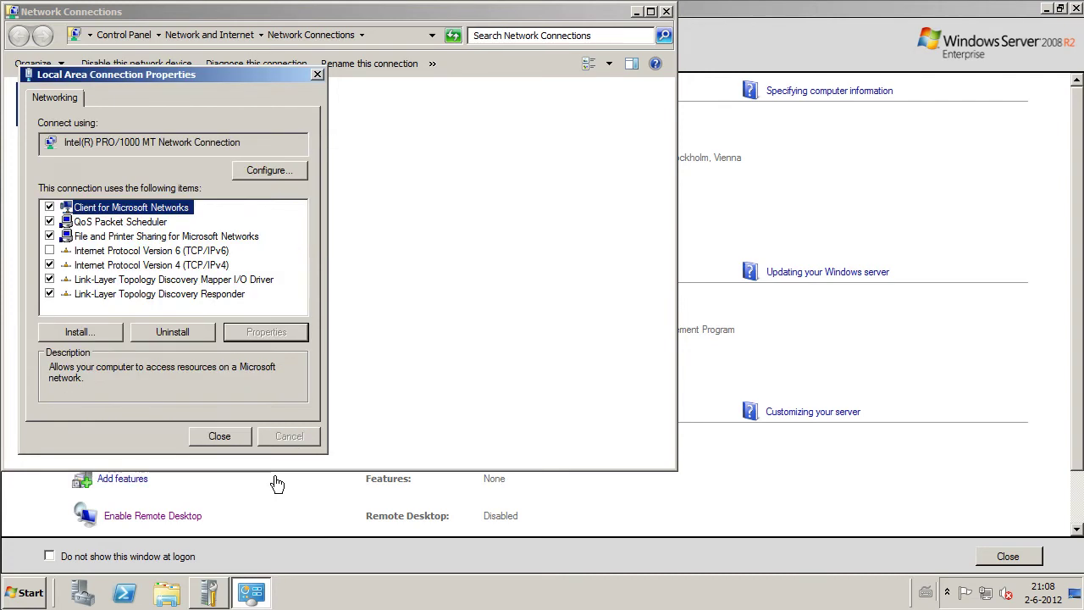
{"action": "left_click", "coordinate": [239, 436]}
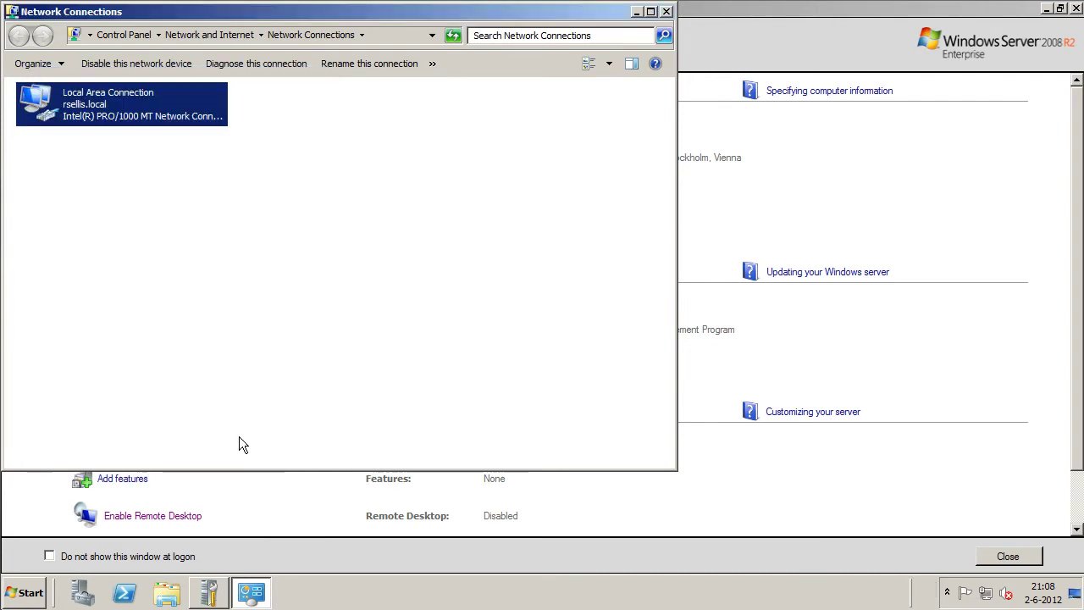
{"action": "left_click", "coordinate": [666, 11]}
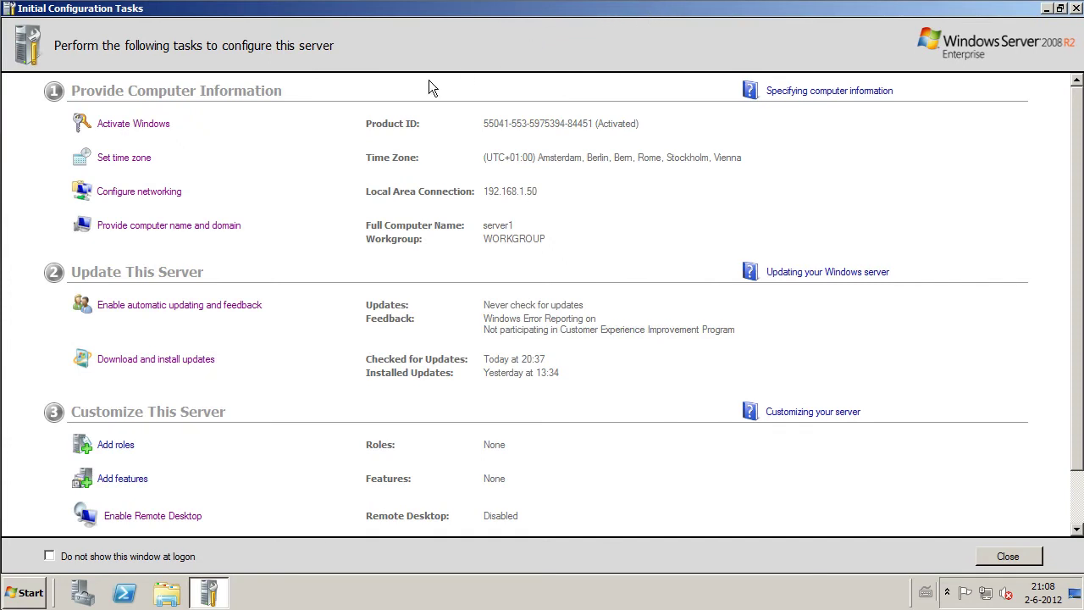
- Examine the server's computer name and its domain/workgroup membership settings, and close them without changes
{"action": "left_click", "coordinate": [169, 225]}
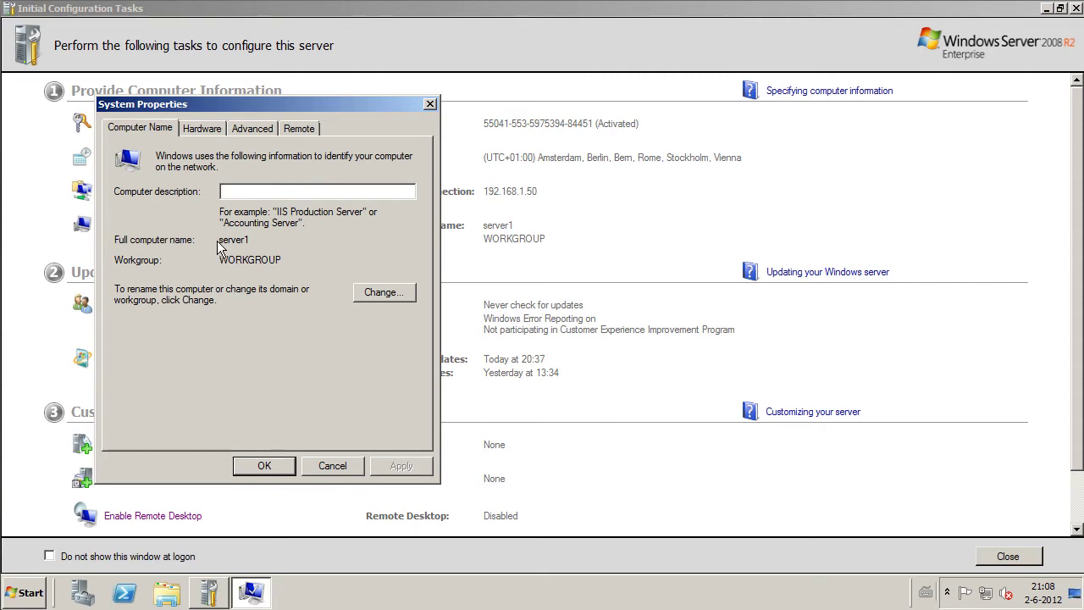
{"action": "left_click_drag", "start_coordinate": [250, 239], "coordinate": [219, 241]}
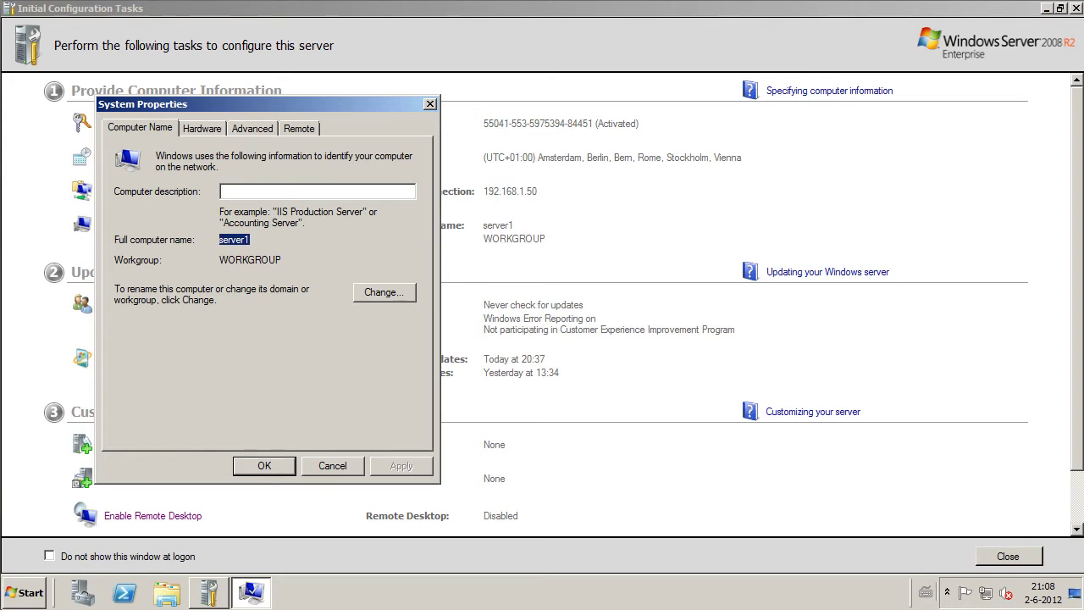
{"action": "left_click", "coordinate": [381, 292]}
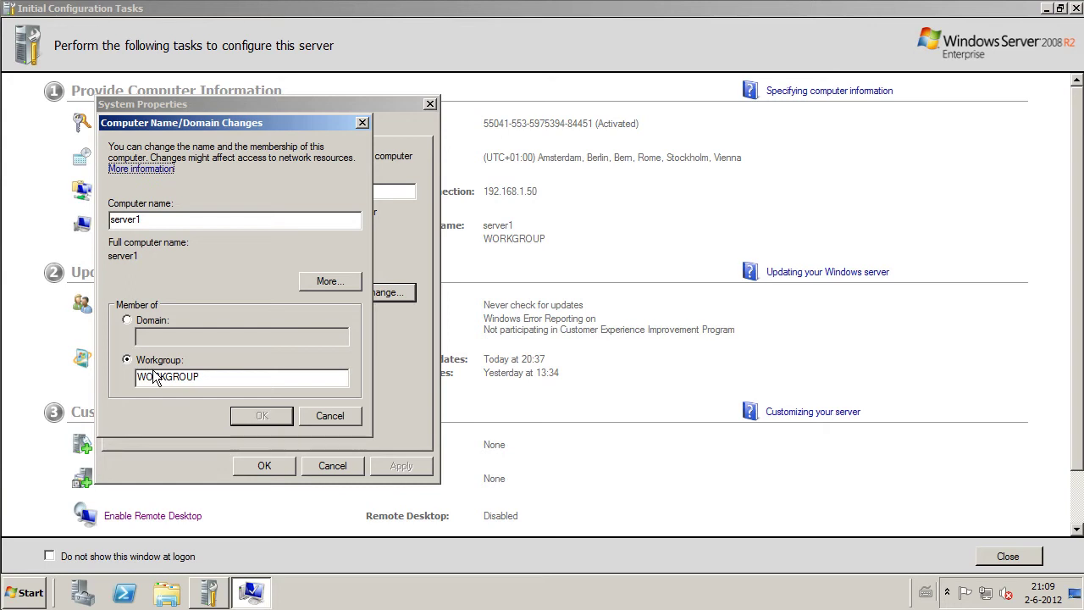
{"action": "left_click", "coordinate": [312, 416]}
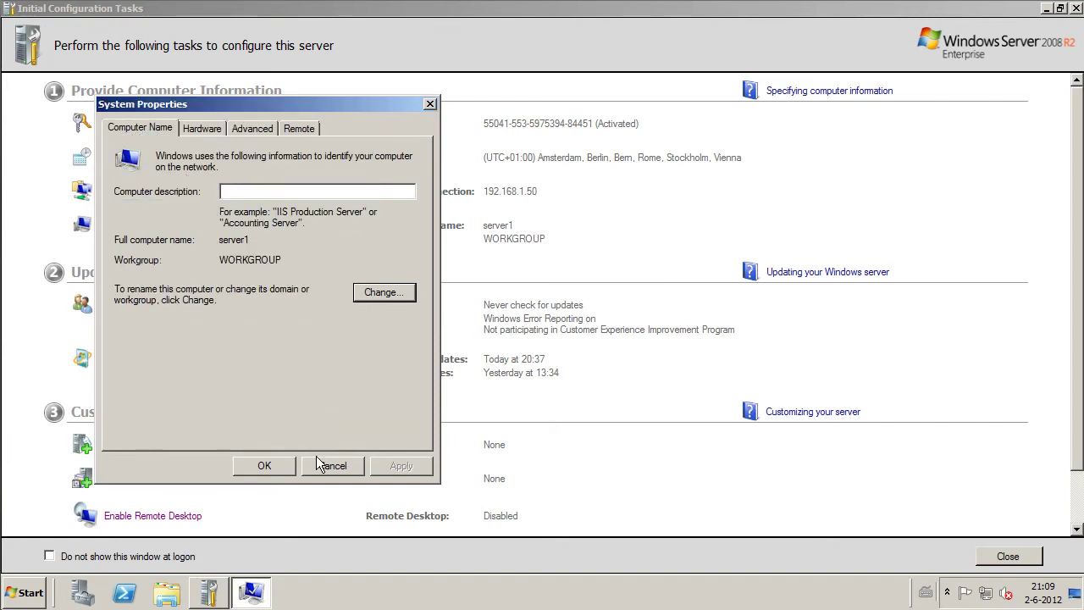
{"action": "left_click", "coordinate": [324, 464]}
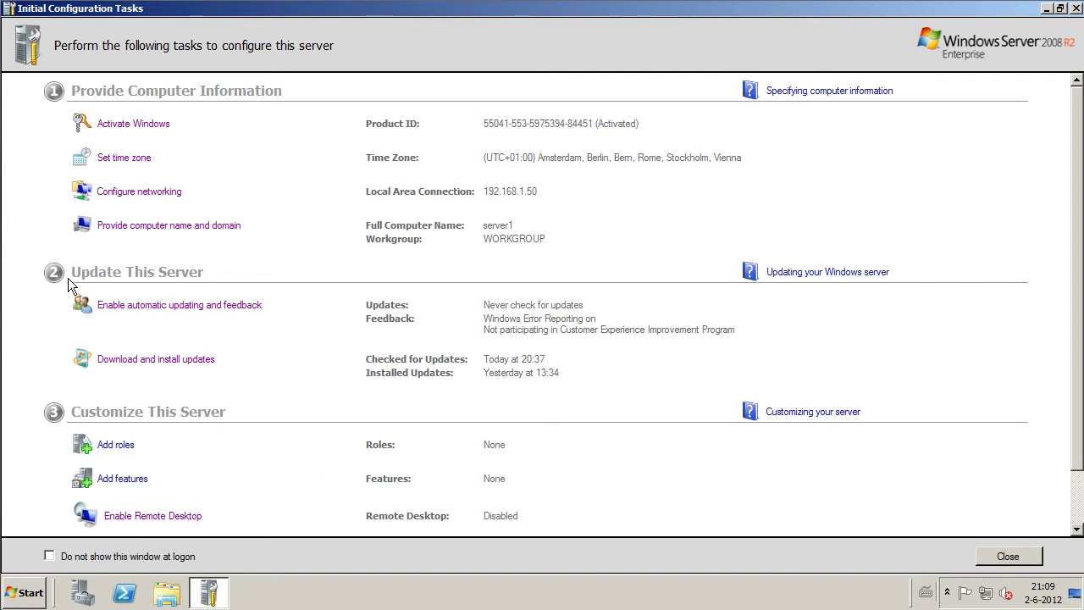
- Set Windows automatic updating to "Check for updates but let me choose whether to download and install them", with recommended updates included
{"action": "left_click", "coordinate": [120, 310]}
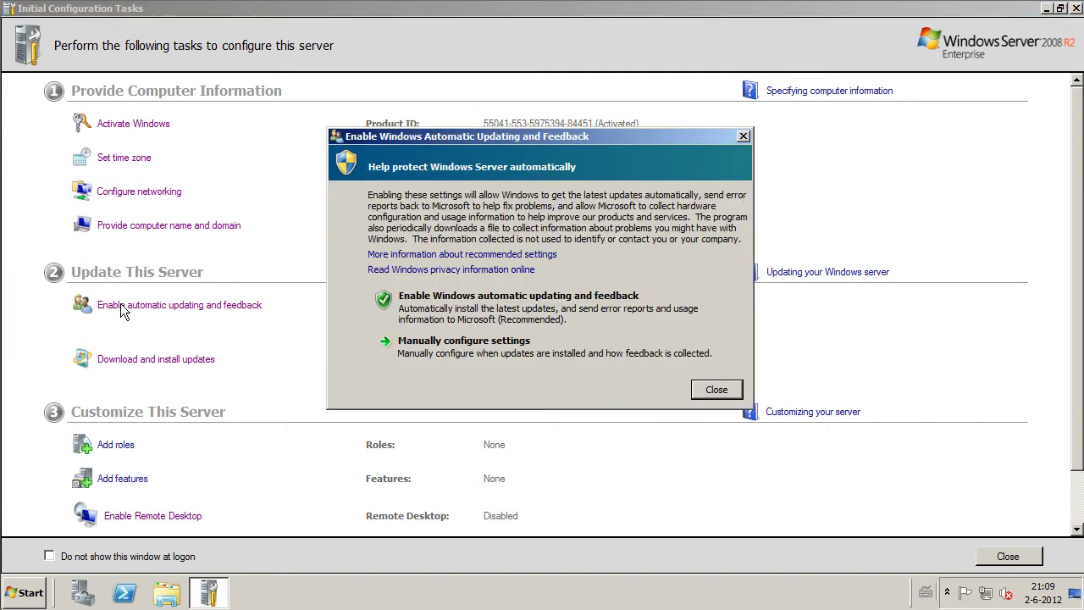
{"action": "left_click", "coordinate": [466, 348]}
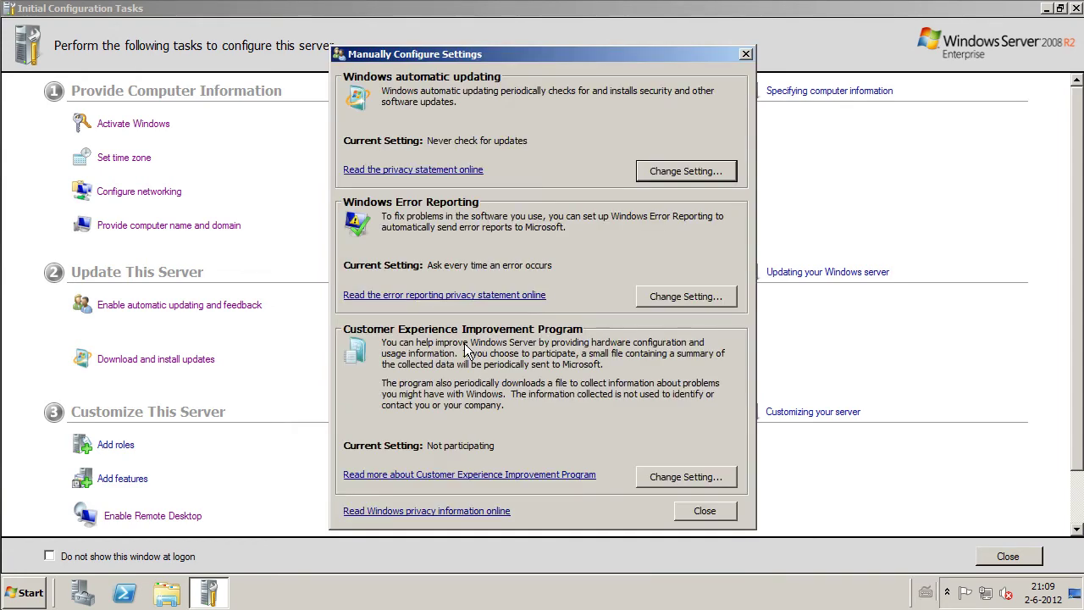
{"action": "left_click", "coordinate": [667, 172]}
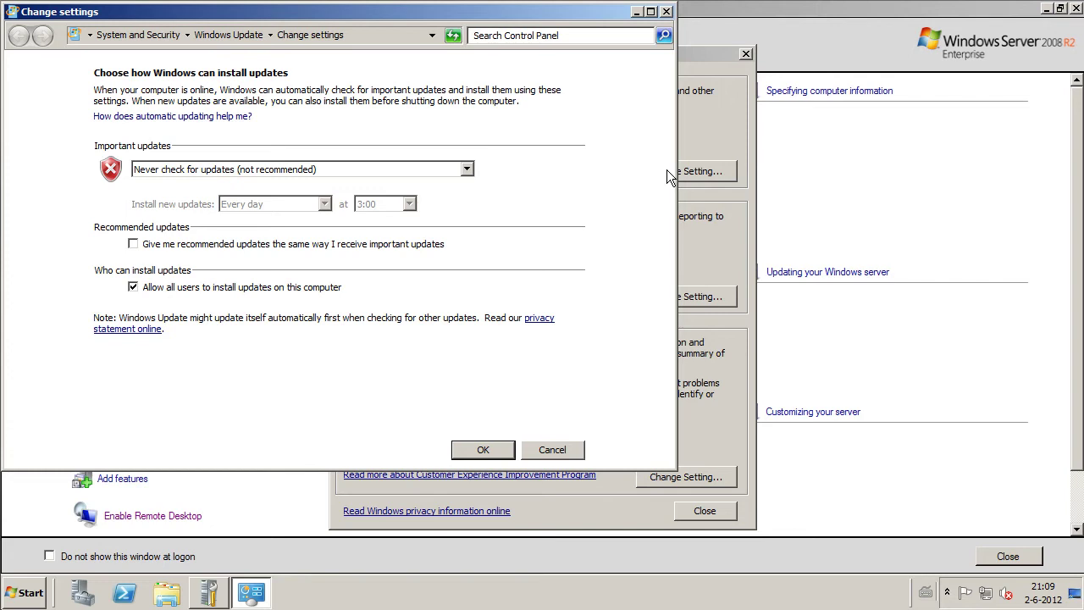
{"action": "left_click", "coordinate": [468, 165]}
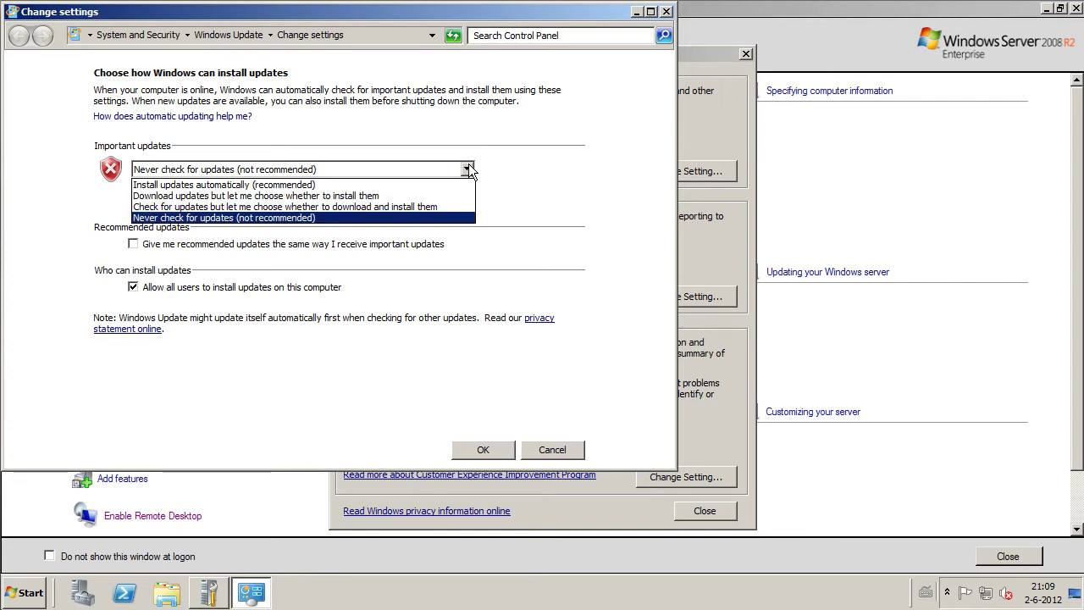
{"action": "left_click", "coordinate": [449, 208]}
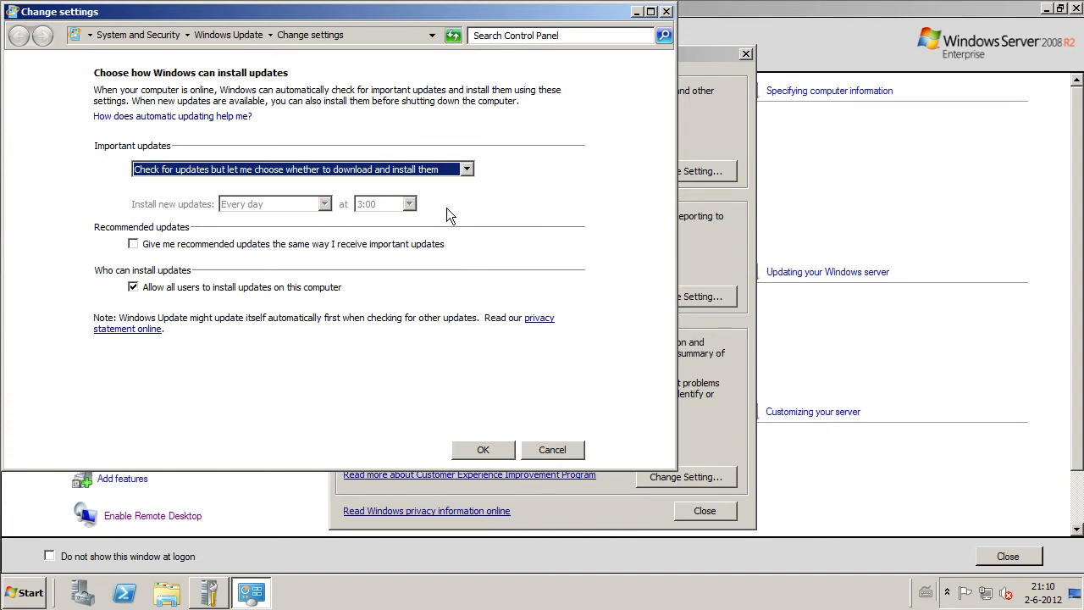
{"action": "left_click", "coordinate": [133, 244]}
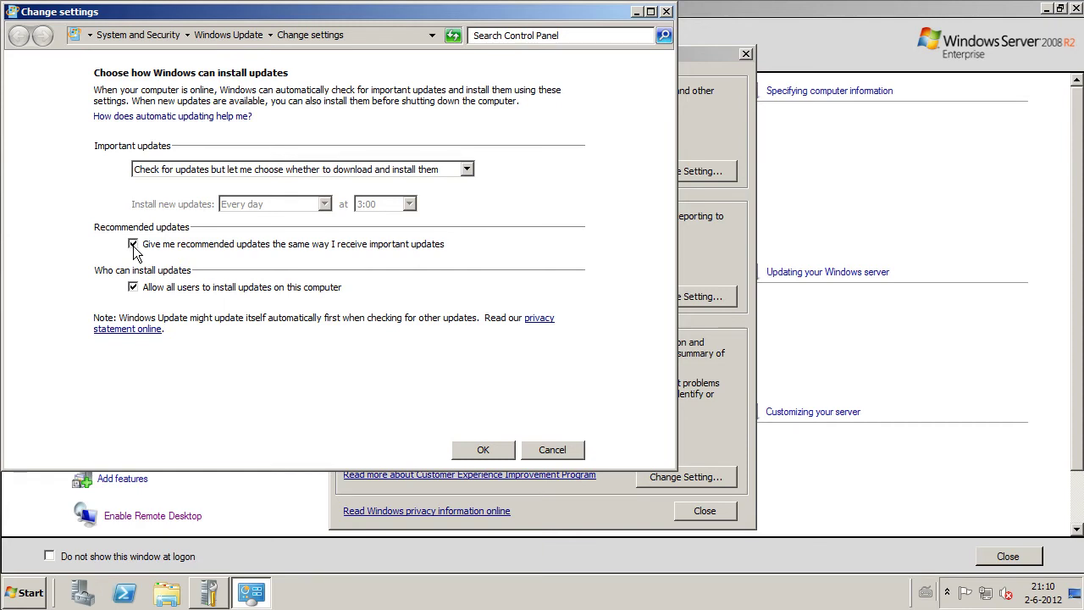
{"action": "left_click", "coordinate": [478, 450]}
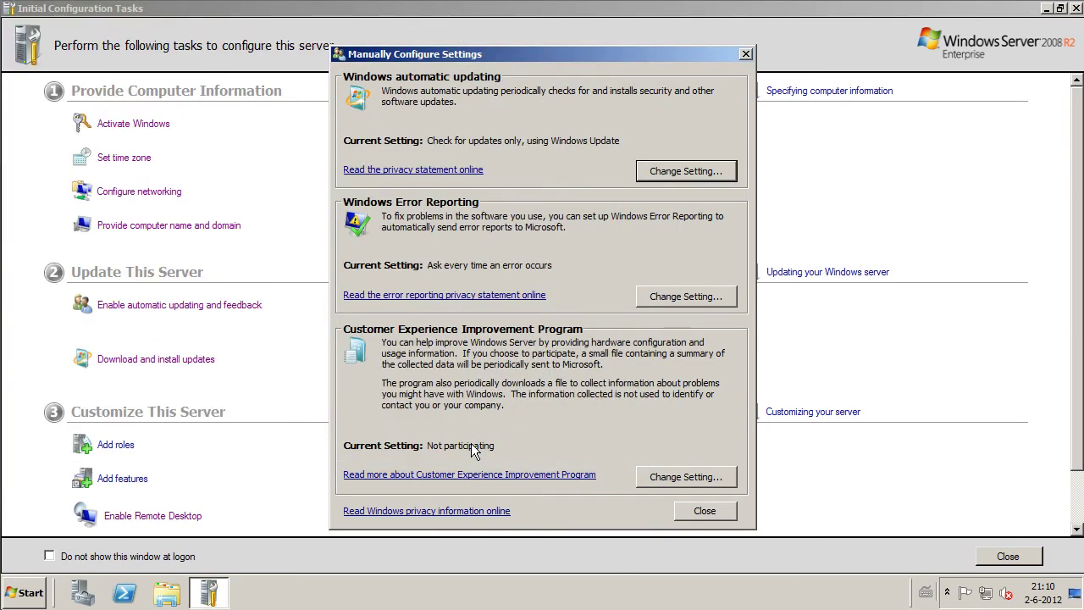
- Set Windows Error Reporting to "I don't want to participate, and don't ask me again" and keep Customer Experience Improvement Program participation declined
{"action": "left_click", "coordinate": [649, 296]}
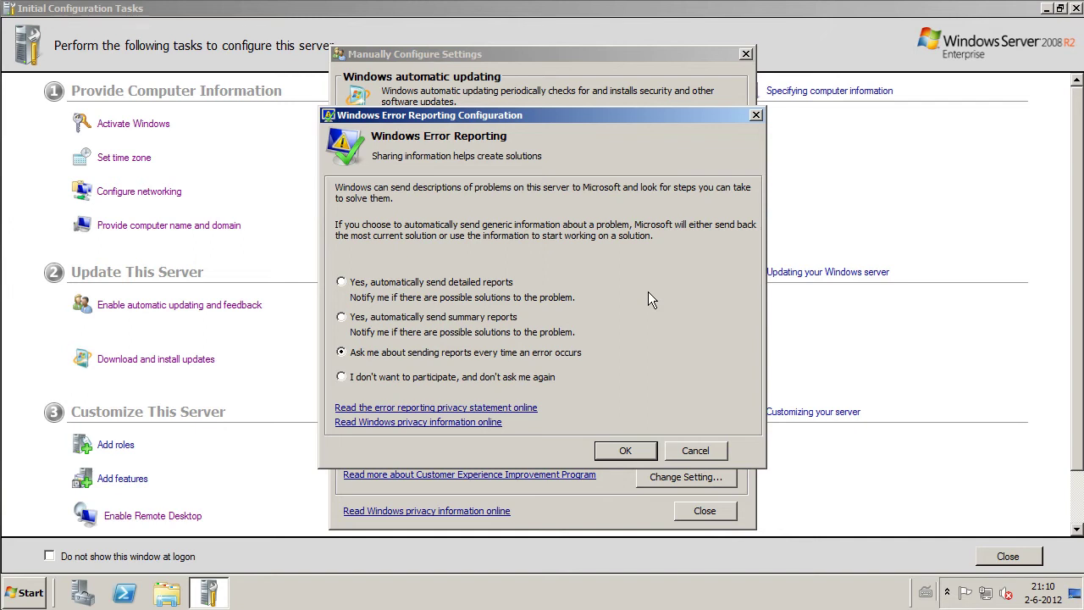
{"action": "left_click", "coordinate": [342, 378]}
{"action": "left_click", "coordinate": [608, 452]}
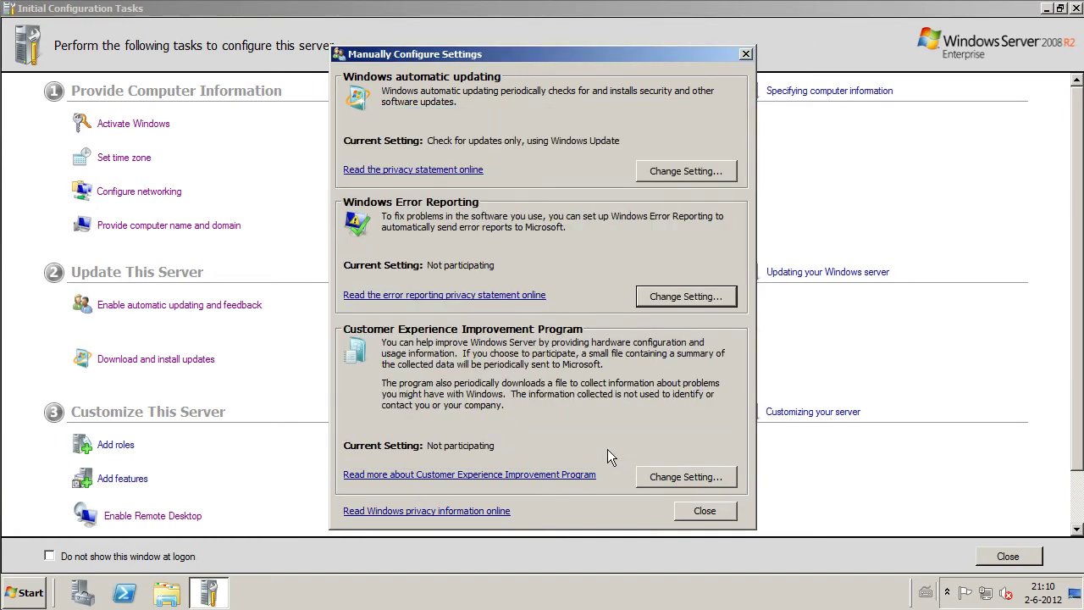
{"action": "left_click", "coordinate": [658, 476]}
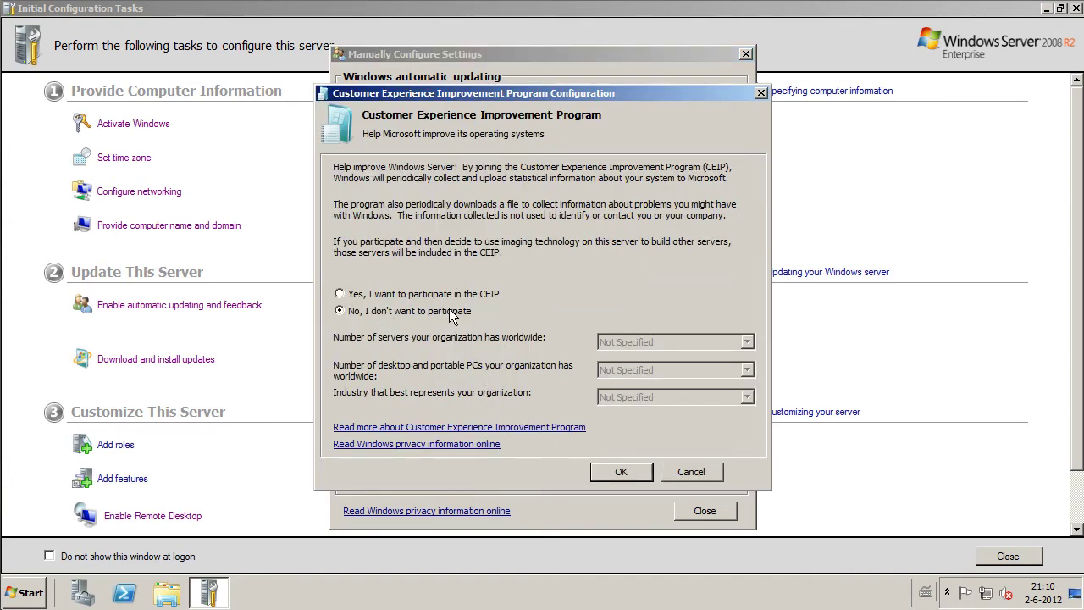
{"action": "left_click", "coordinate": [604, 476]}
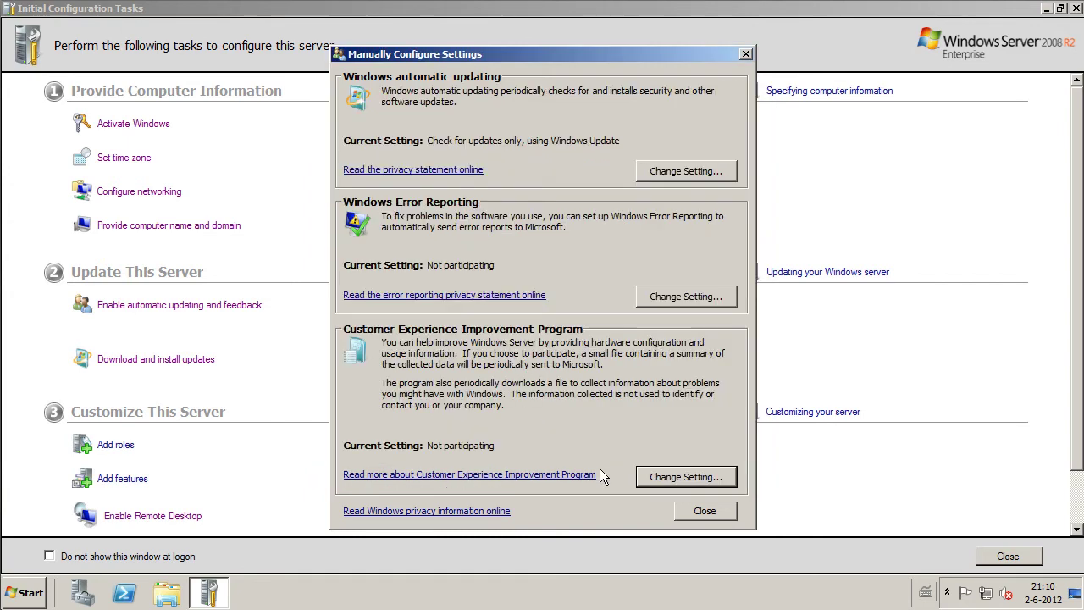
{"action": "left_click", "coordinate": [682, 509]}
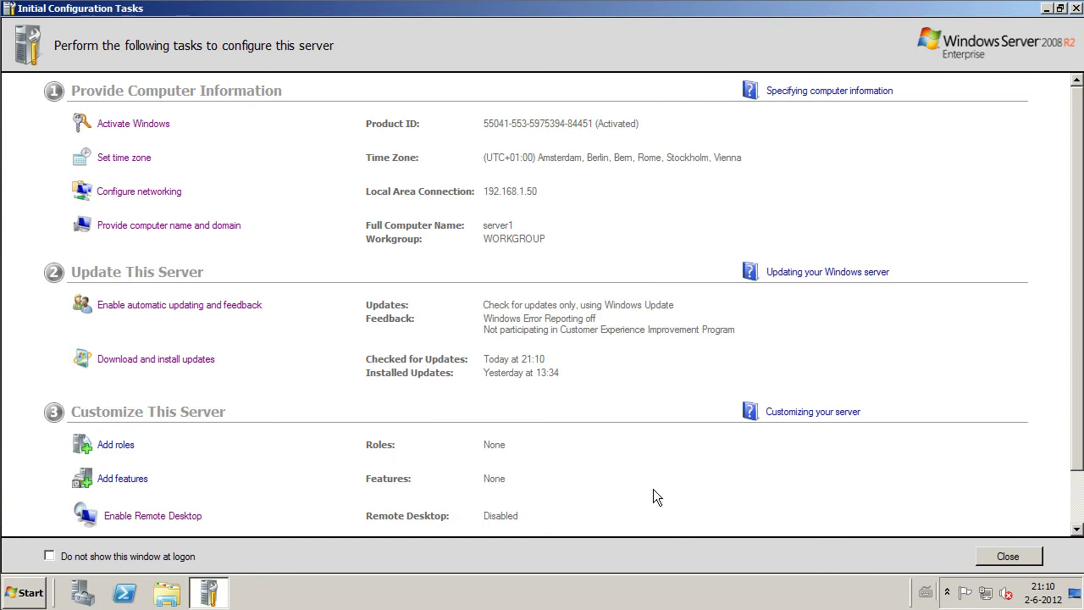
- Check for new updates in Windows Update and close it
{"action": "left_click", "coordinate": [194, 361]}
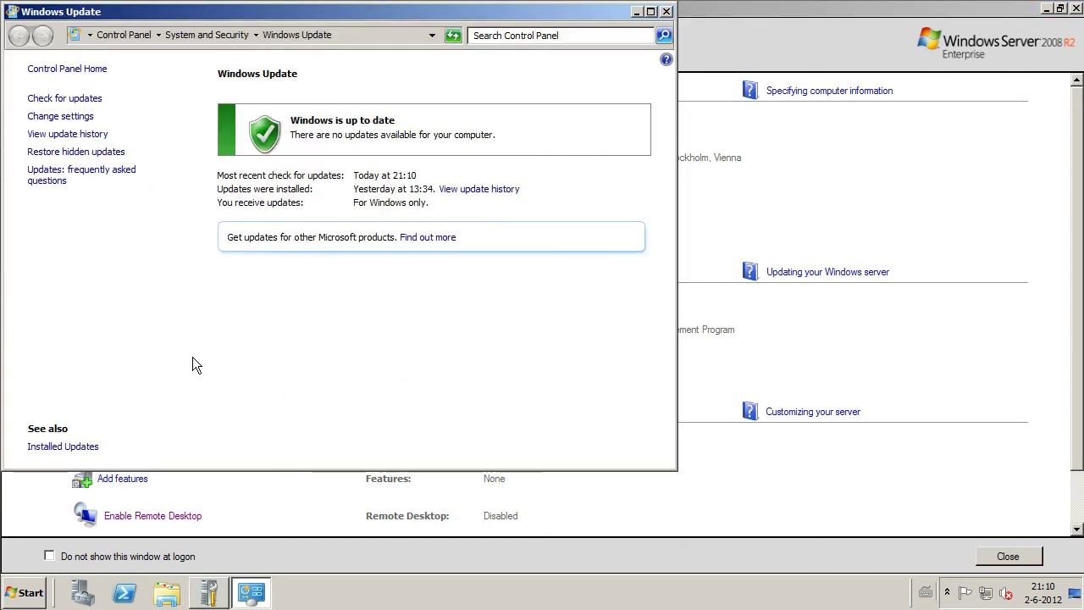
{"action": "left_click", "coordinate": [70, 100]}
{"action": "left_click", "coordinate": [666, 12]}
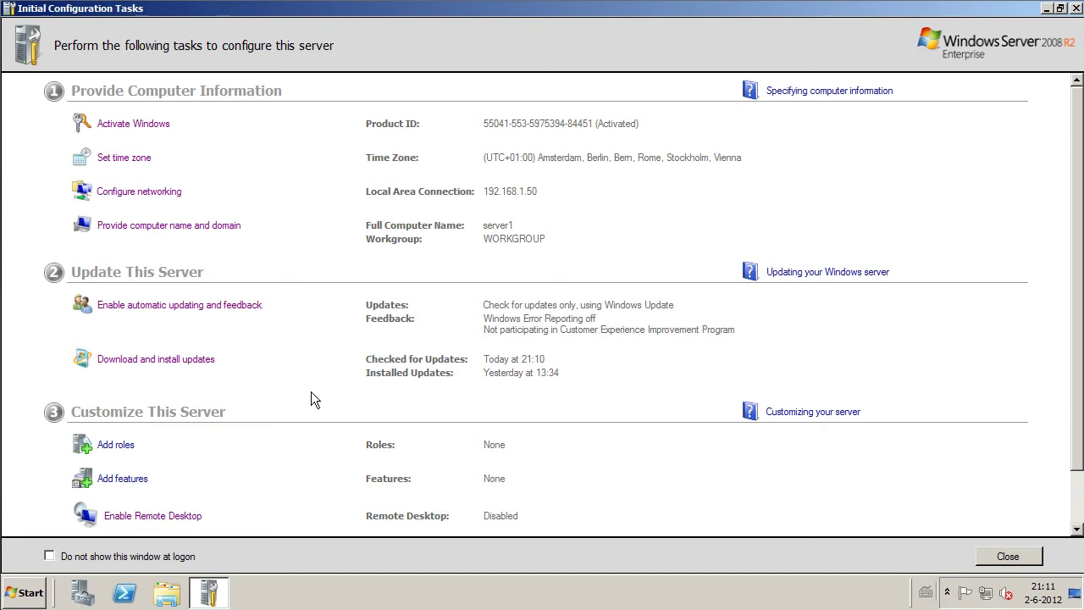
- Enable Remote Desktop only for computers running Remote Desktop with Network Level Authentication, accepting the firewall exception
{"action": "left_click_drag", "start_coordinate": [1077, 383], "coordinate": [1078, 462]}
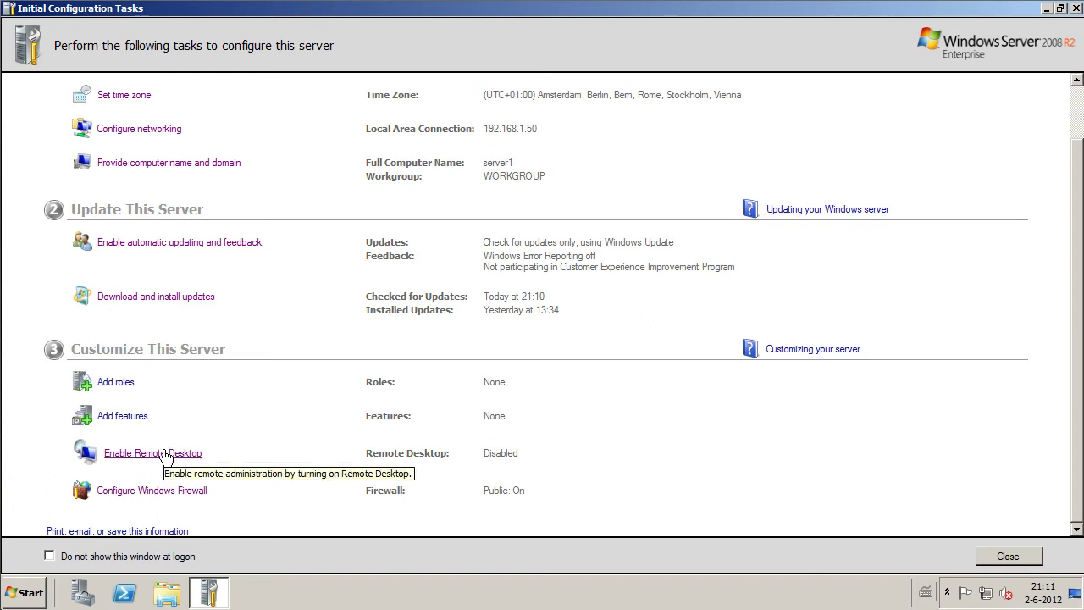
{"action": "left_click", "coordinate": [168, 454]}
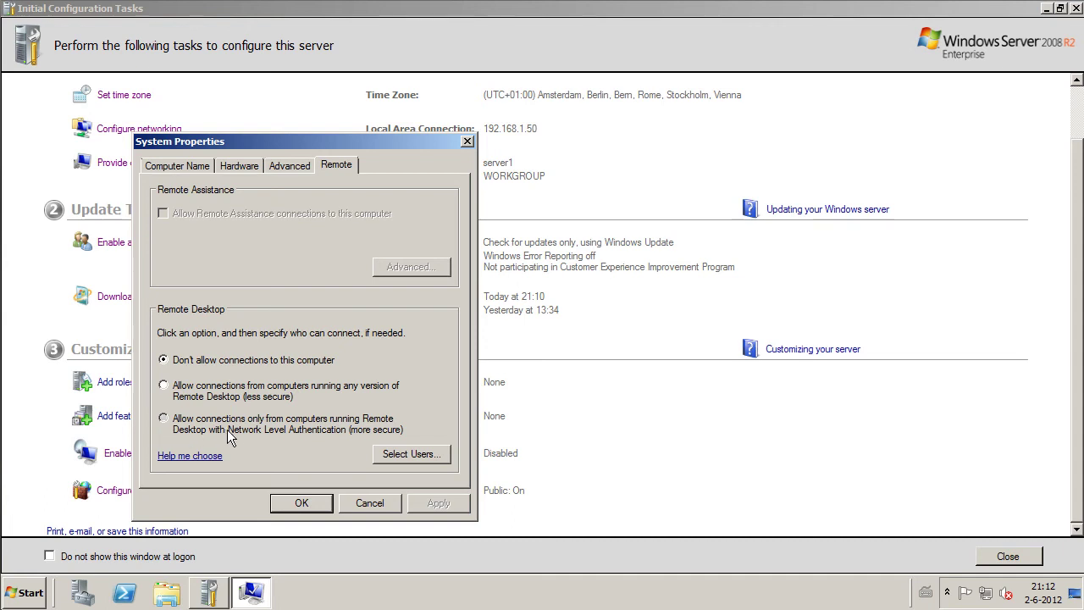
{"action": "left_click", "coordinate": [354, 434]}
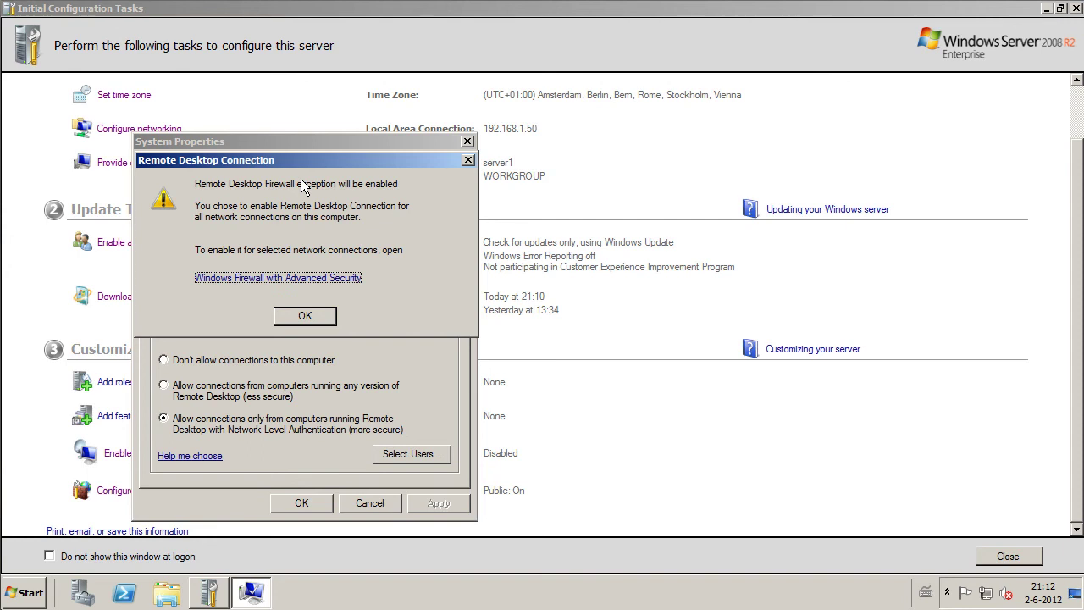
{"action": "left_click", "coordinate": [305, 315]}
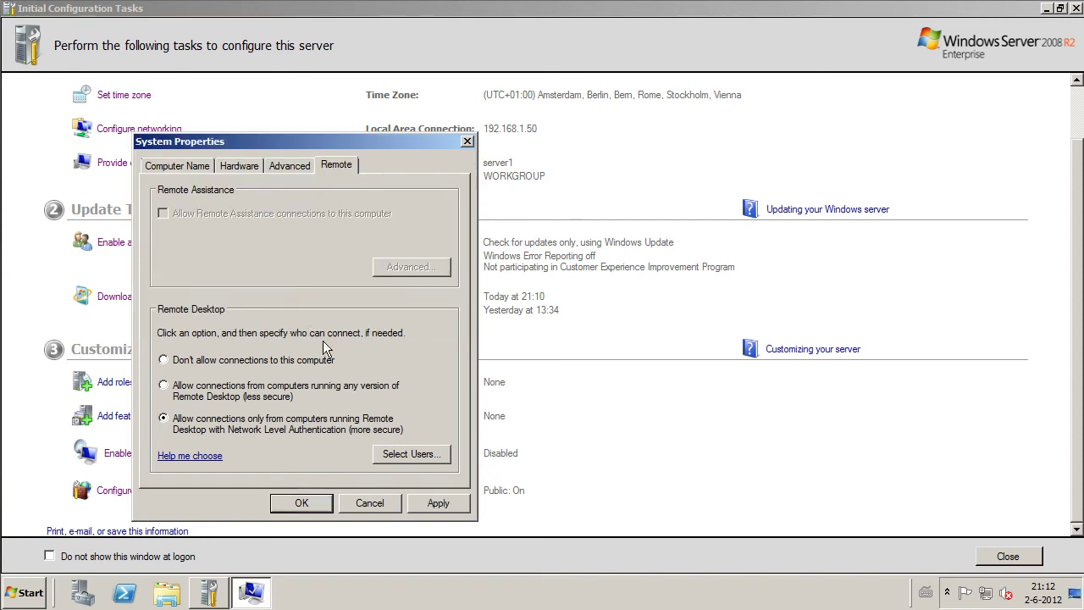
{"action": "left_click", "coordinate": [433, 503]}
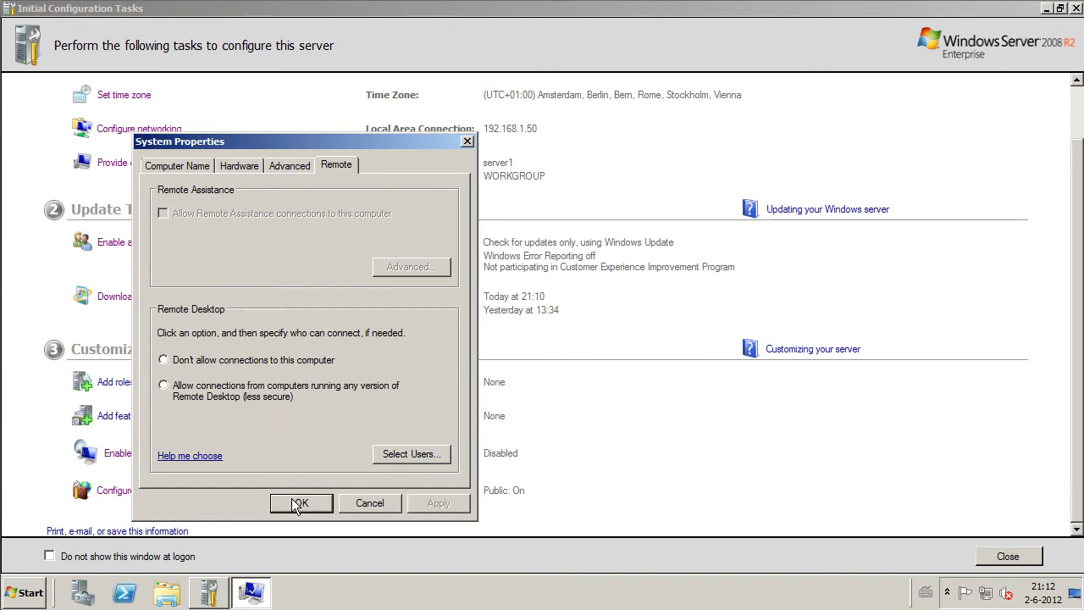
{"action": "left_click", "coordinate": [298, 503]}
- Examine the Remote Desktop entries among the inbound rules of Windows Firewall with Advanced Security, and close the firewall windows
{"action": "left_click", "coordinate": [188, 492]}
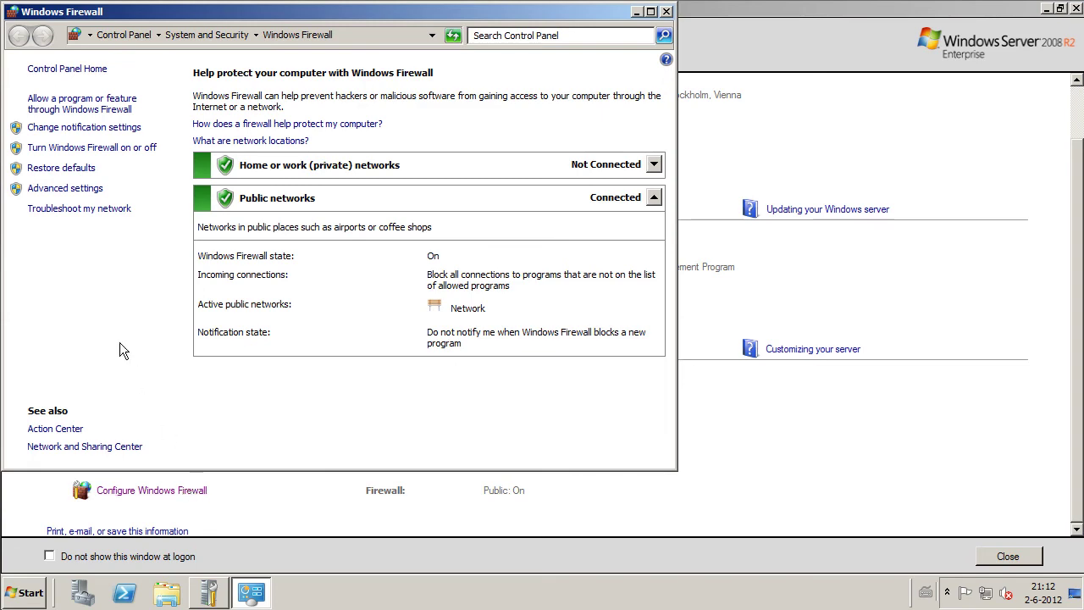
{"action": "left_click", "coordinate": [84, 196]}
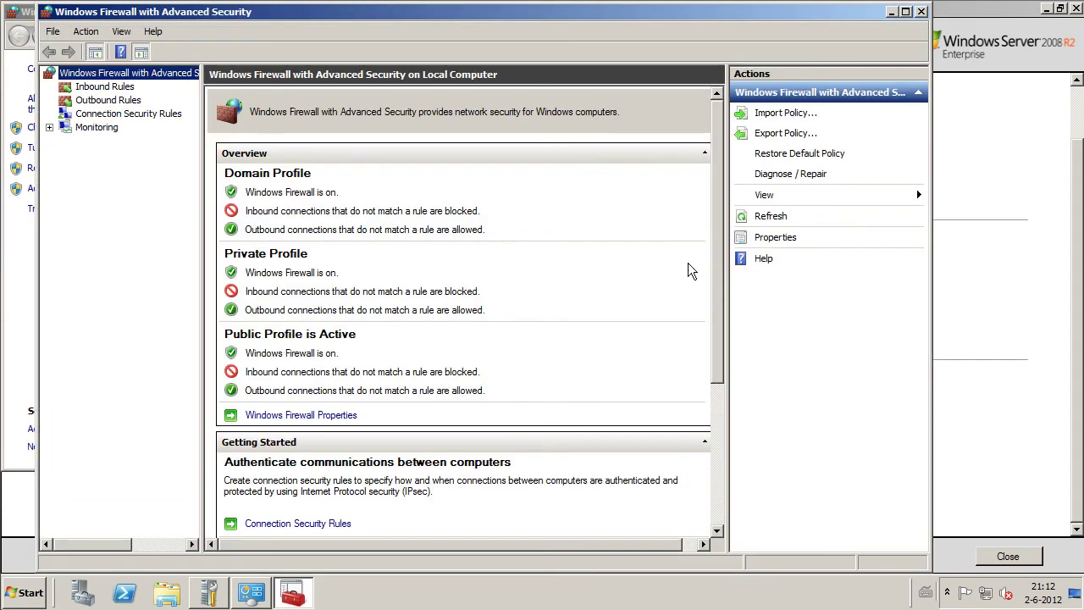
{"action": "left_click", "coordinate": [85, 87]}
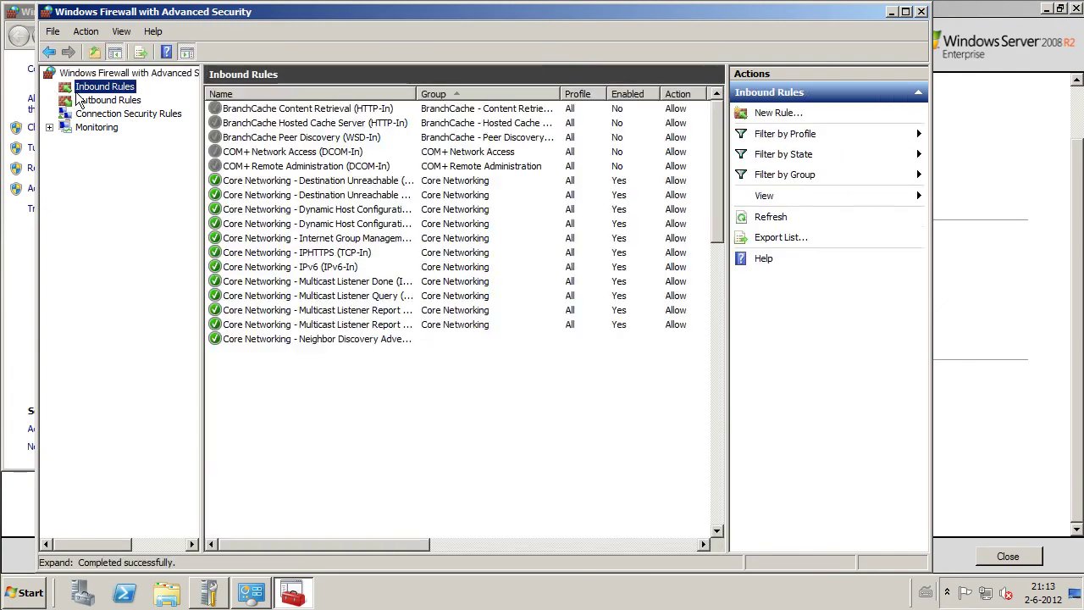
{"action": "left_click_drag", "start_coordinate": [713, 216], "coordinate": [717, 433]}
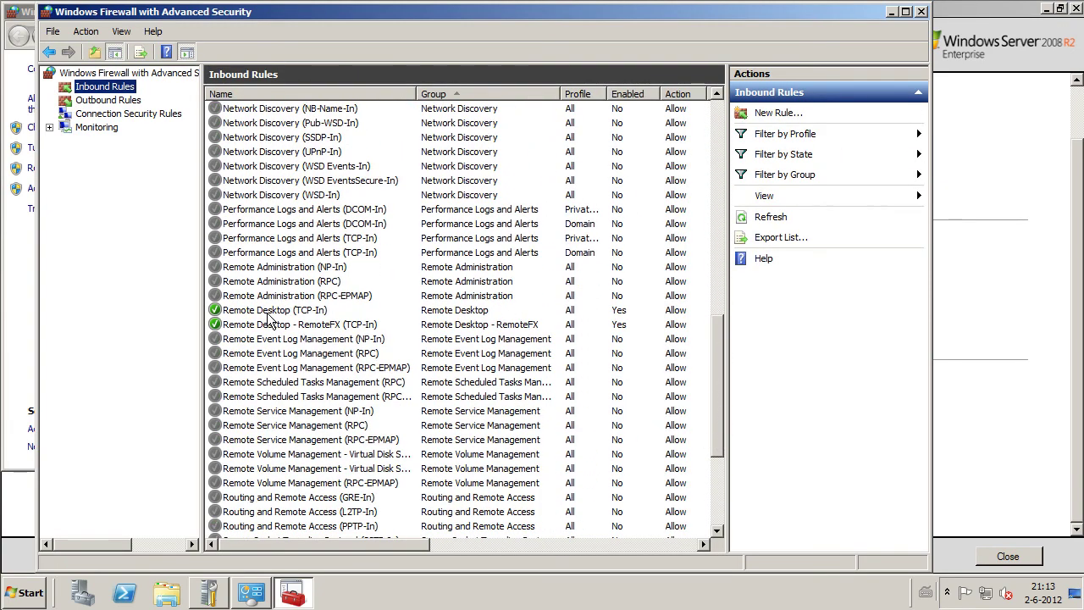
{"action": "left_click_drag", "start_coordinate": [343, 547], "coordinate": [320, 548]}
{"action": "left_click", "coordinate": [46, 14]}
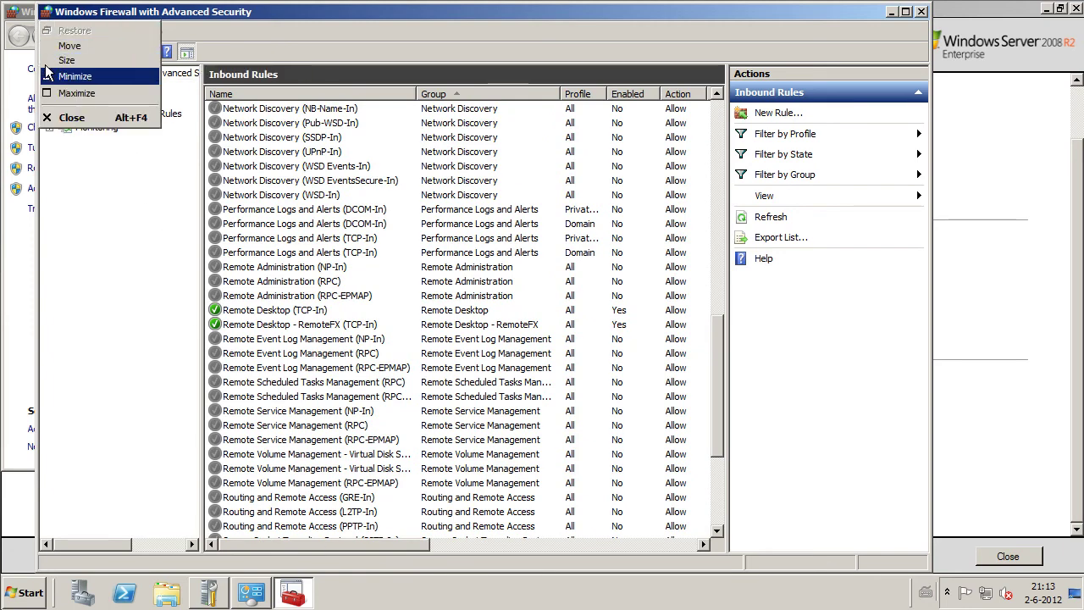
{"action": "left_click", "coordinate": [51, 118]}
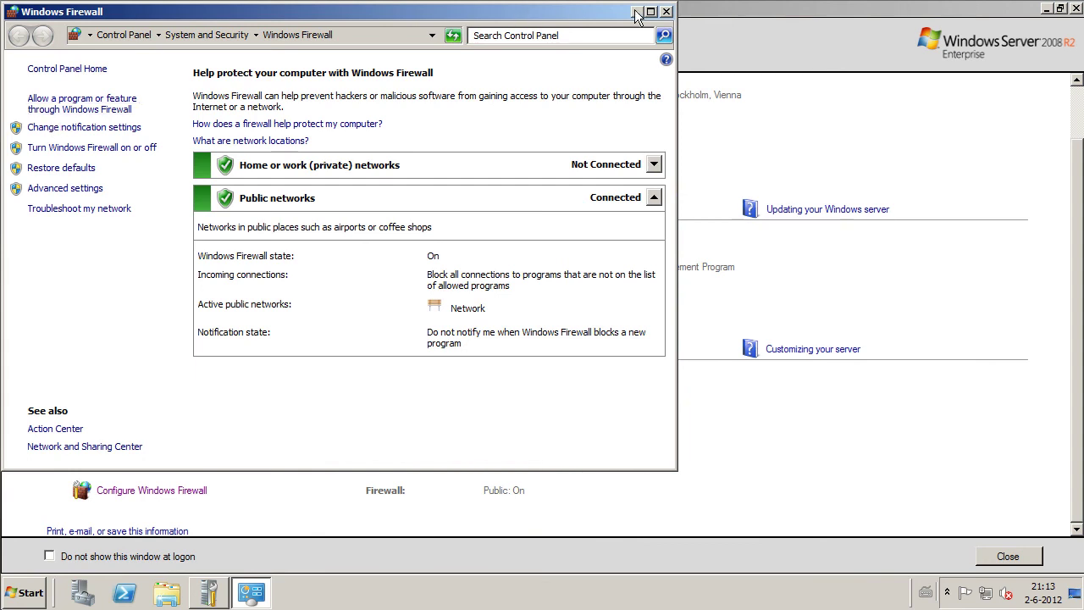
{"action": "left_click", "coordinate": [666, 11]}
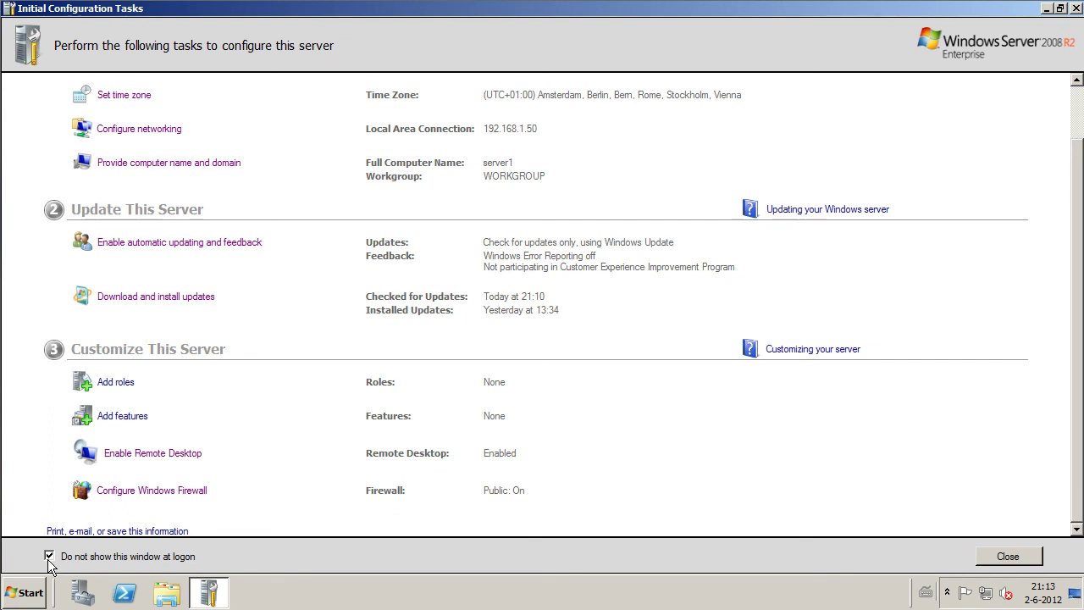
- Search the installed programs for "oobe.exe" without launching it
{"action": "left_click", "coordinate": [30, 592]}
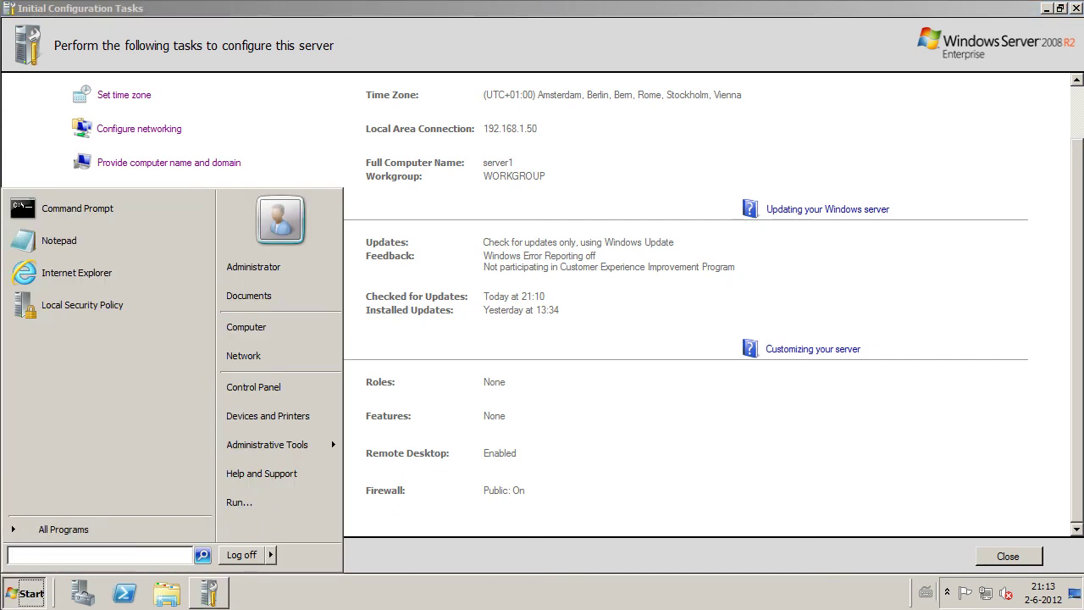
{"action": "type", "text": "be.ex"}
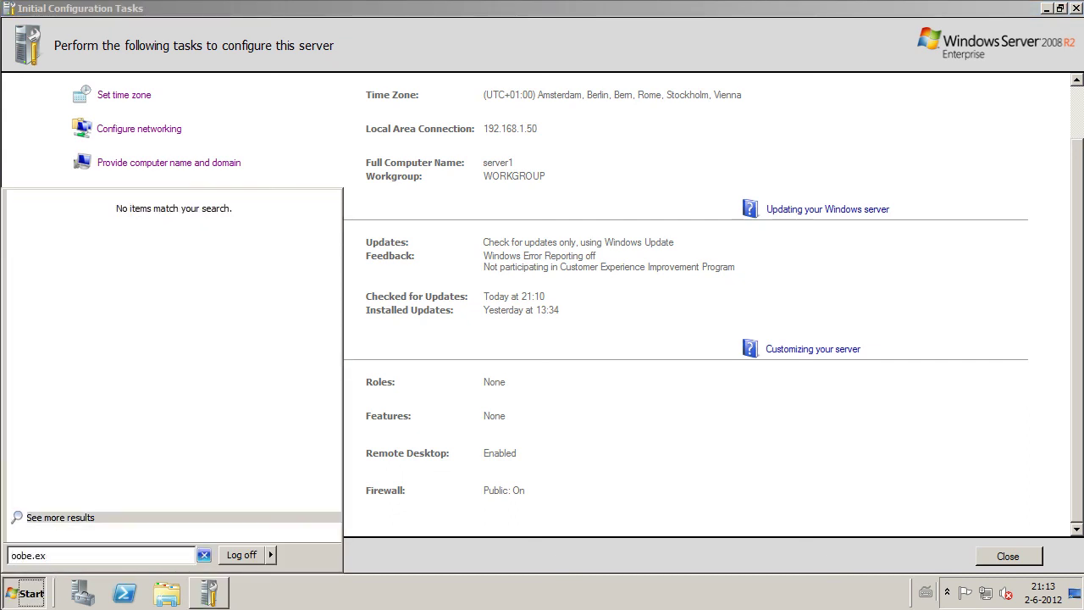
{"action": "type", "text": "e"}
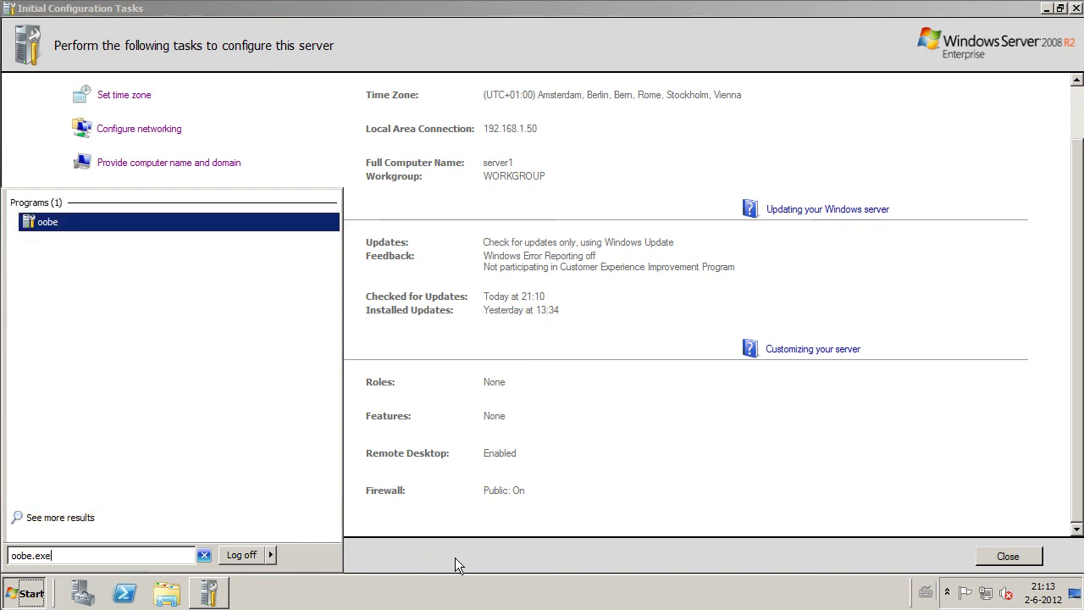
{"action": "left_click", "coordinate": [647, 544]}
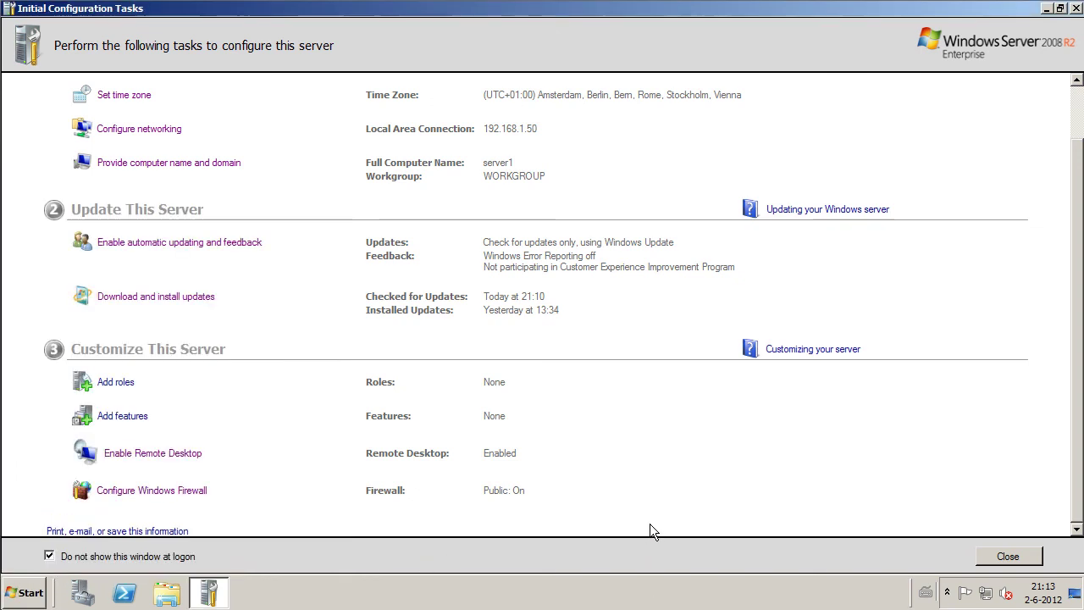
- Close Initial Configuration Tasks with "Do not show this window at logon" enabled, and view the Server Manager overview before closing it
{"action": "left_click", "coordinate": [1006, 556]}
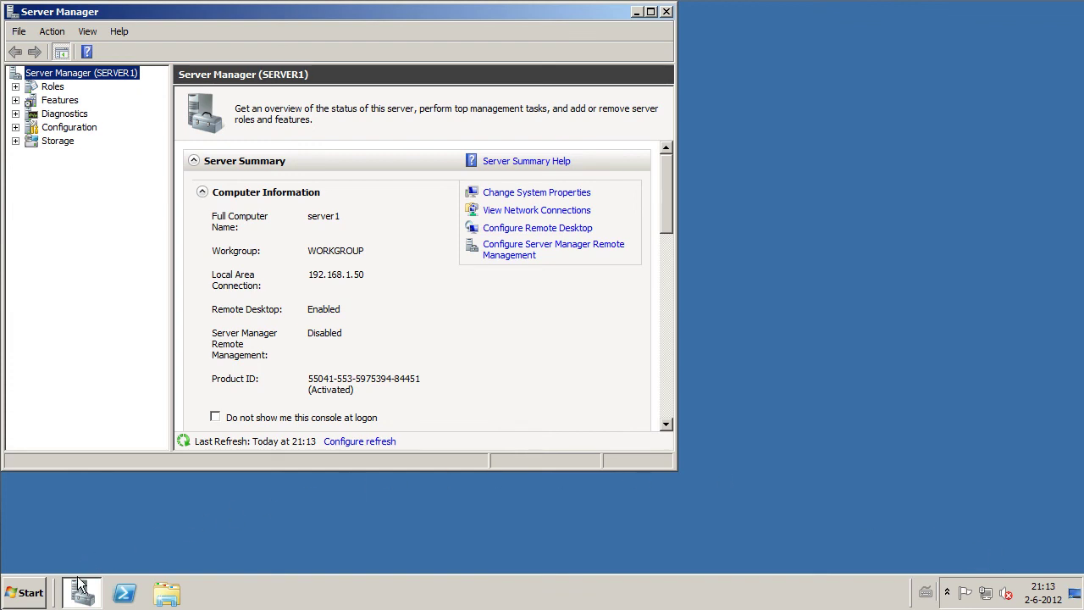
{"action": "mouse_move", "coordinate": [81, 590]}
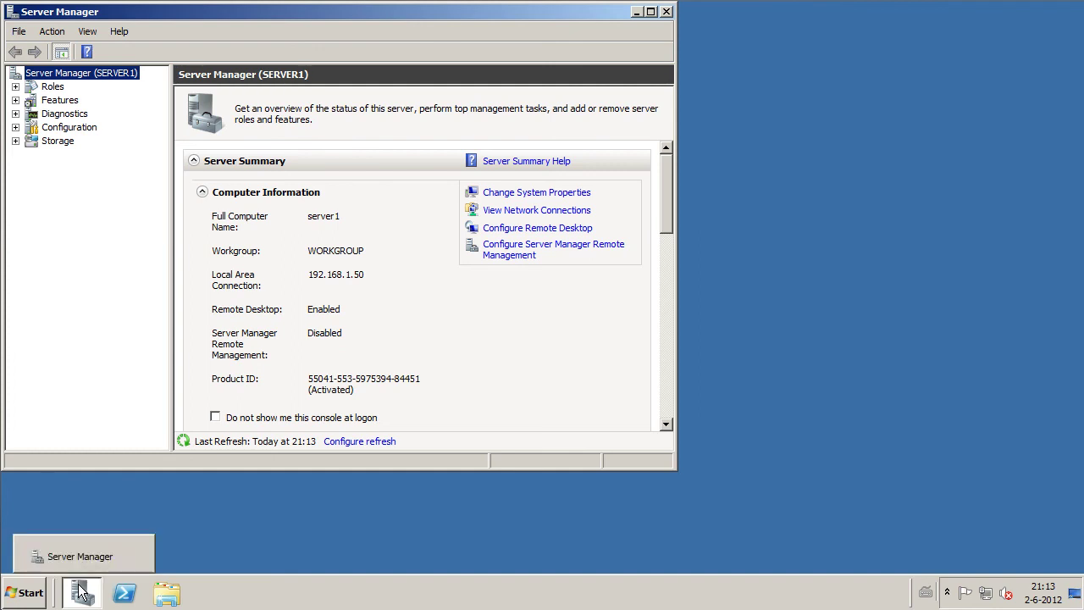
{"action": "left_click", "coordinate": [667, 13]}
{"action": "left_click", "coordinate": [82, 590]}
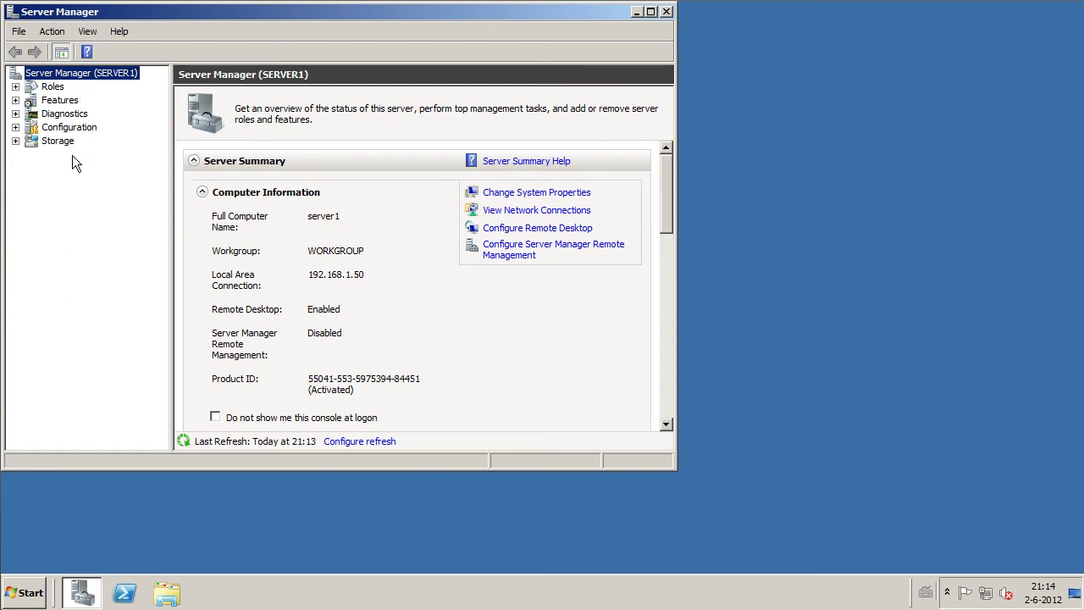
{"action": "left_click", "coordinate": [666, 13]}
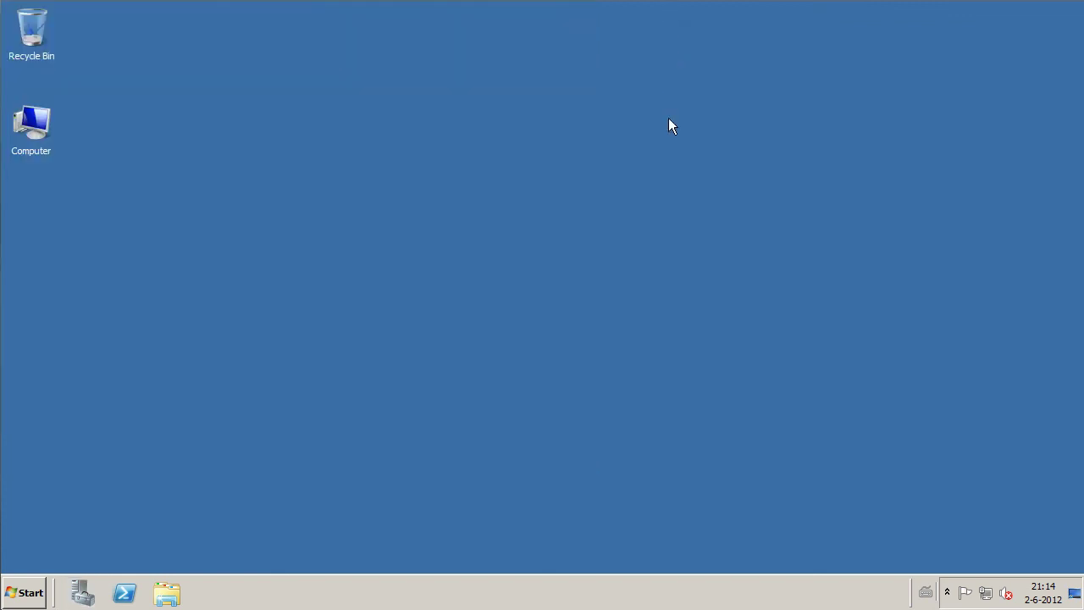